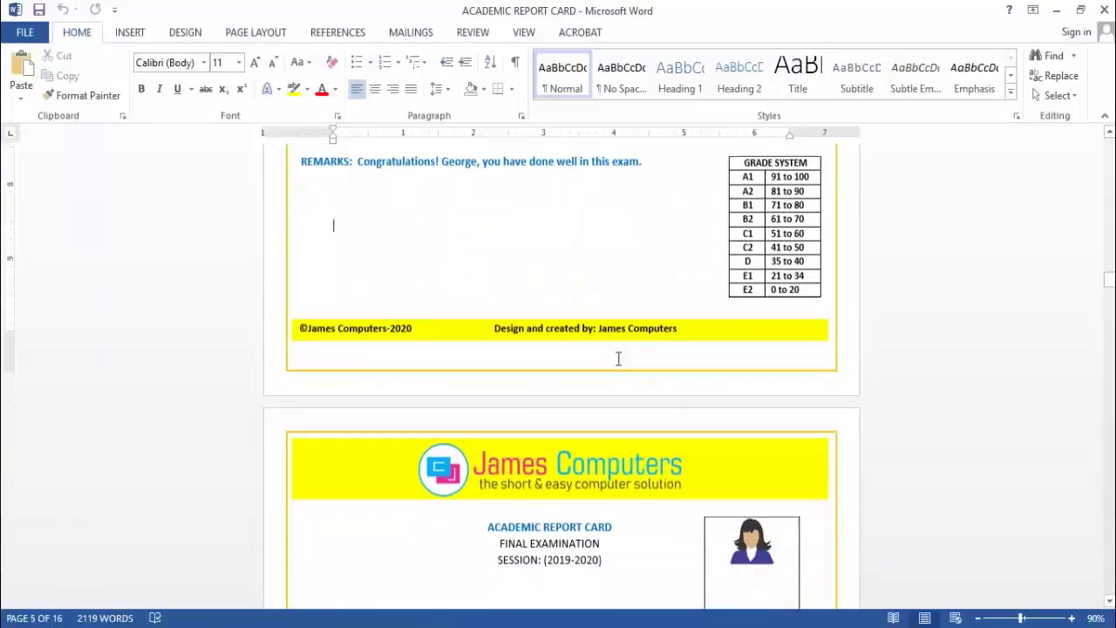
Scroll through the report card to review its layout
scroll(618, 358, down, 3)
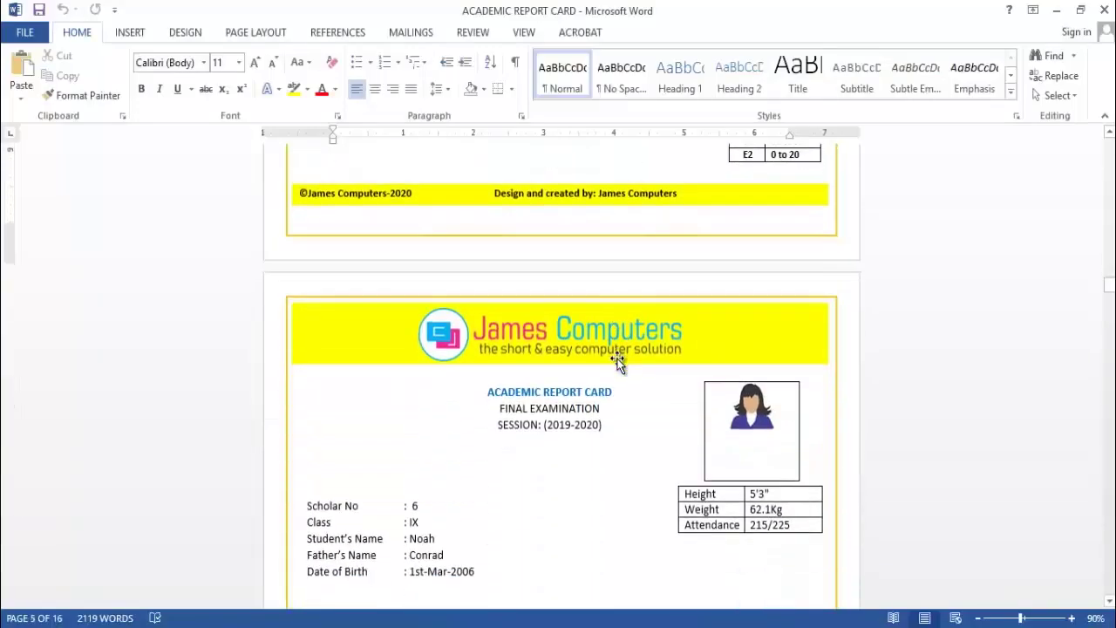
scroll(619, 367, down, 2)
scroll(621, 375, down, 3)
scroll(623, 383, down, 2)
scroll(621, 392, down, 3)
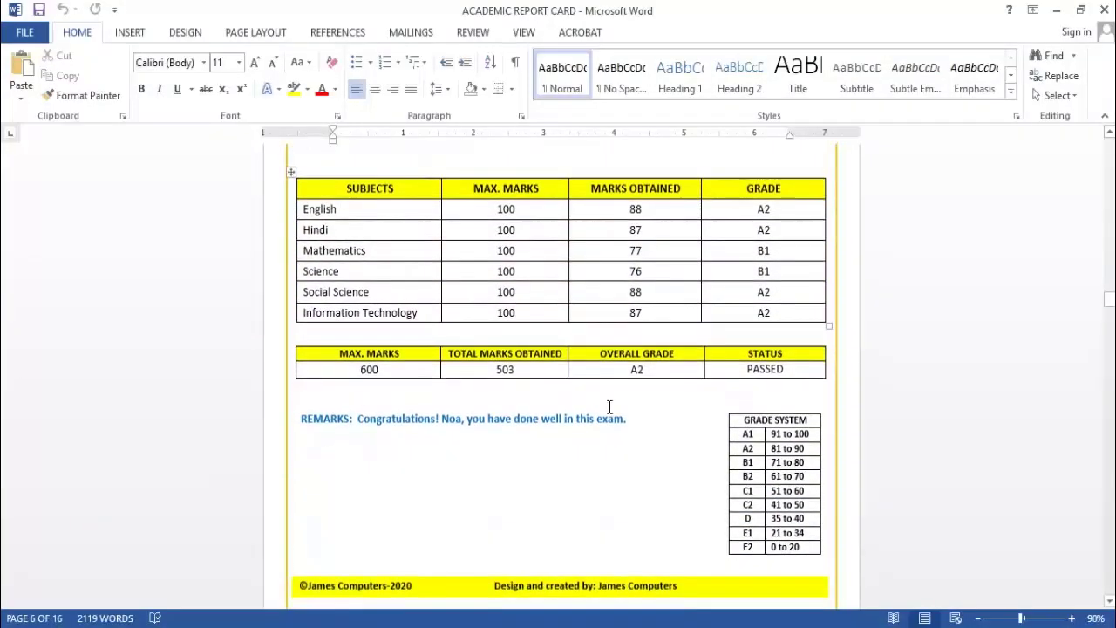
scroll(610, 405, down, 2)
drag(643, 349, 356, 346)
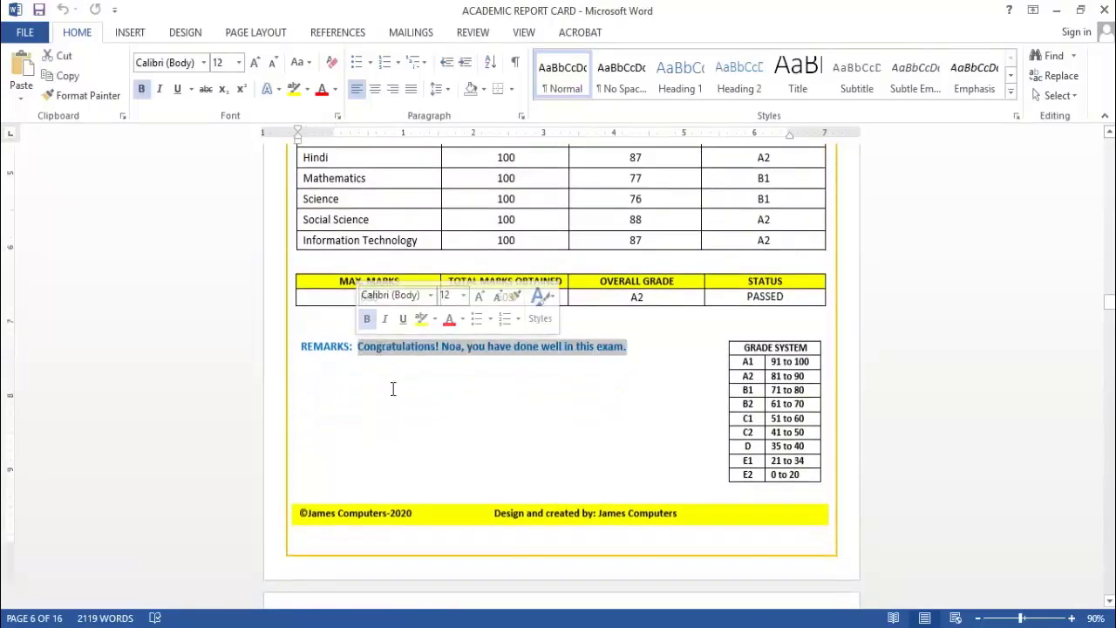
scroll(478, 427, down, 5)
scroll(637, 391, down, 4)
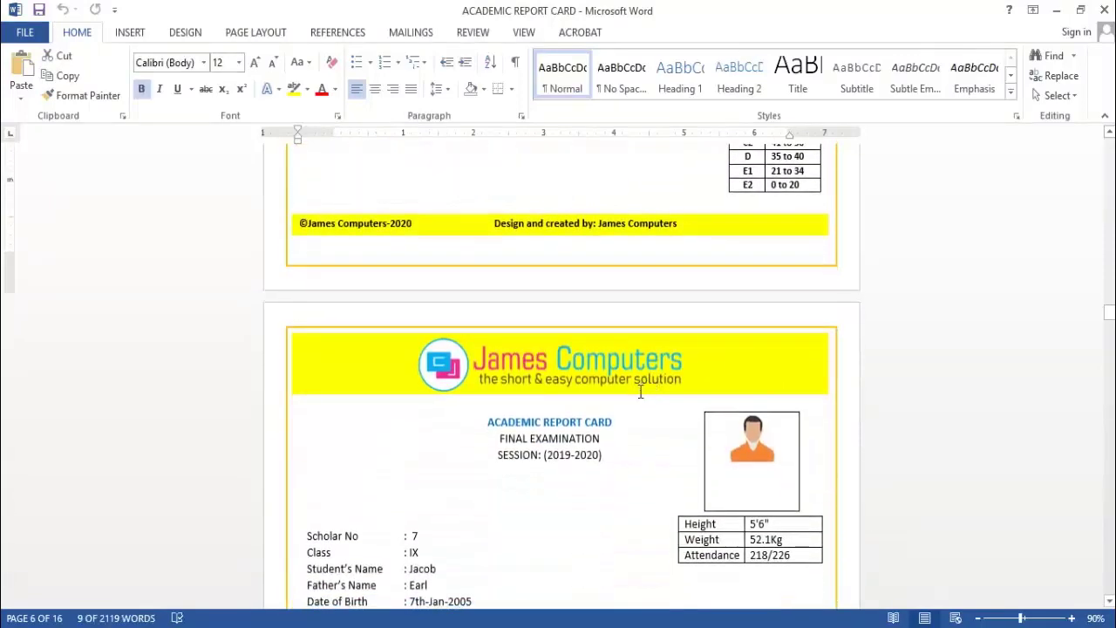
scroll(637, 391, down, 3)
scroll(637, 392, down, 4)
scroll(638, 393, down, 1)
scroll(637, 391, down, 3)
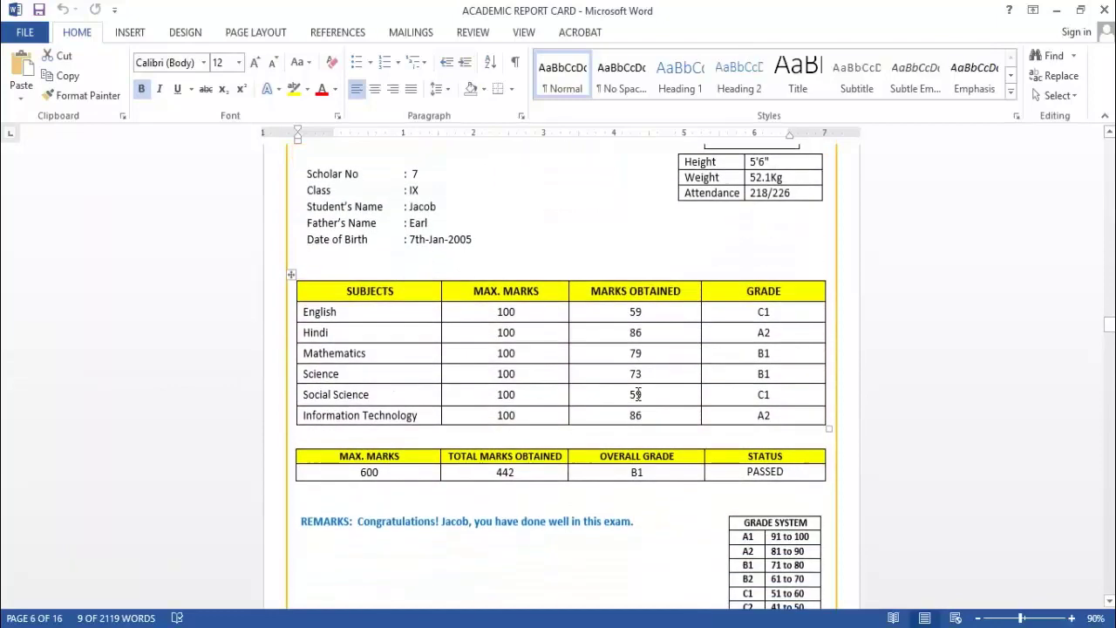
scroll(638, 392, up, 3)
scroll(636, 384, up, 2)
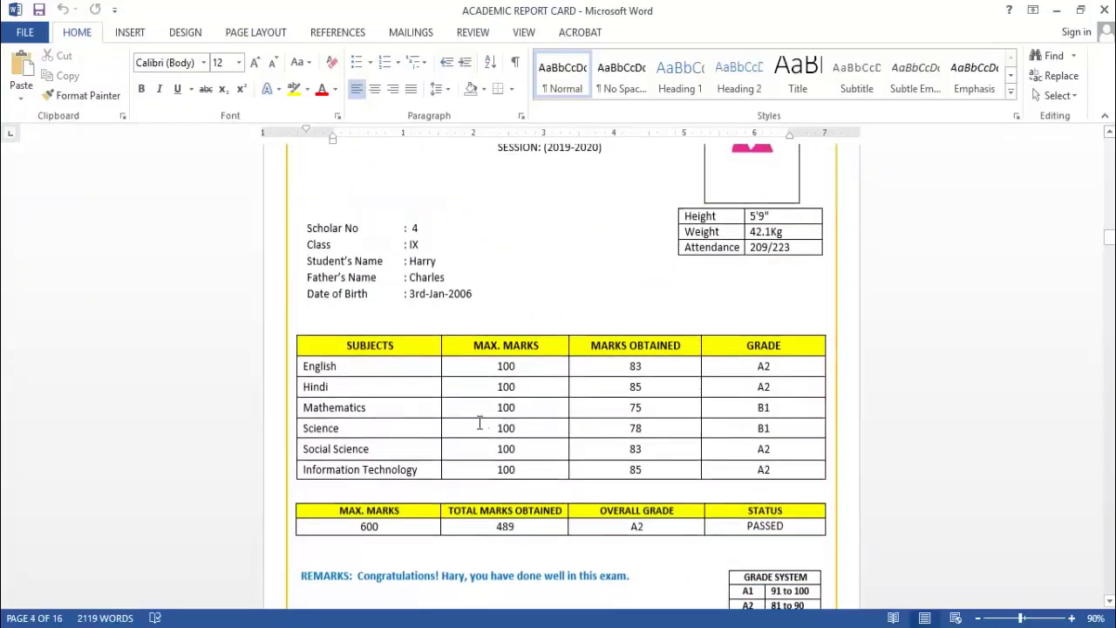
scroll(479, 424, down, 3)
Select the maximum marks value 600 and place the cursor in the overall grade cell
drag(352, 418, 353, 418)
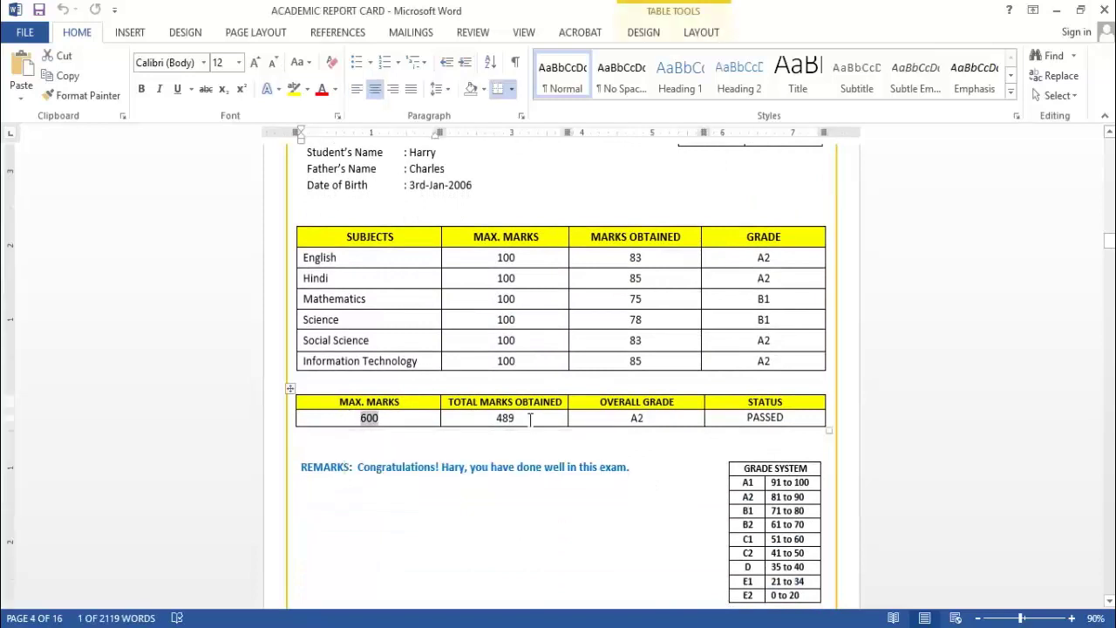
click(667, 419)
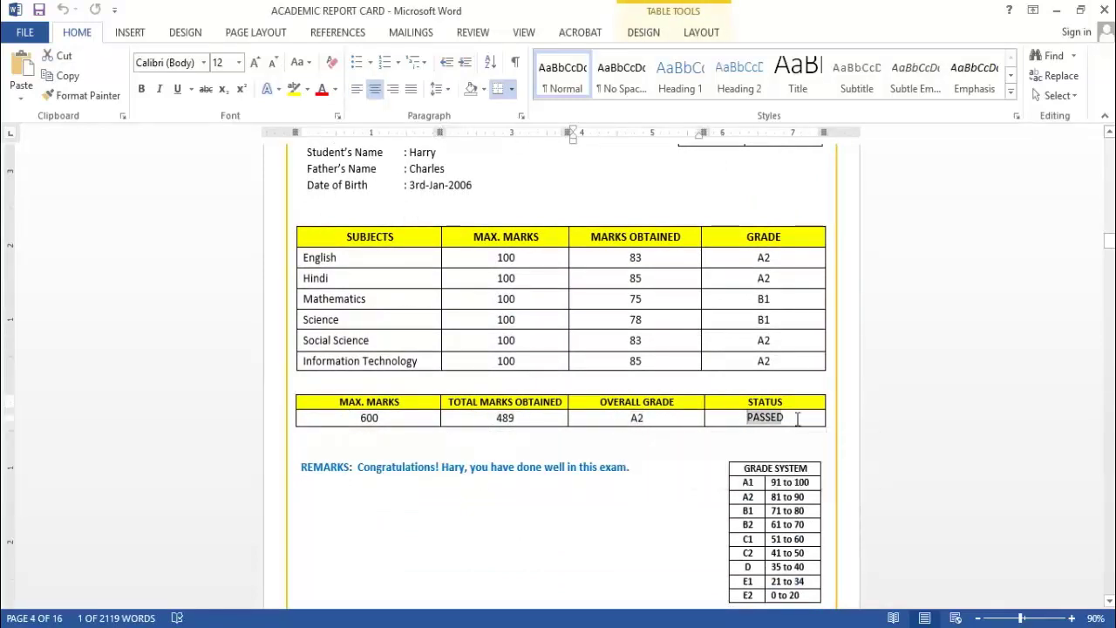
scroll(527, 477, down, 3)
scroll(401, 436, down, 1)
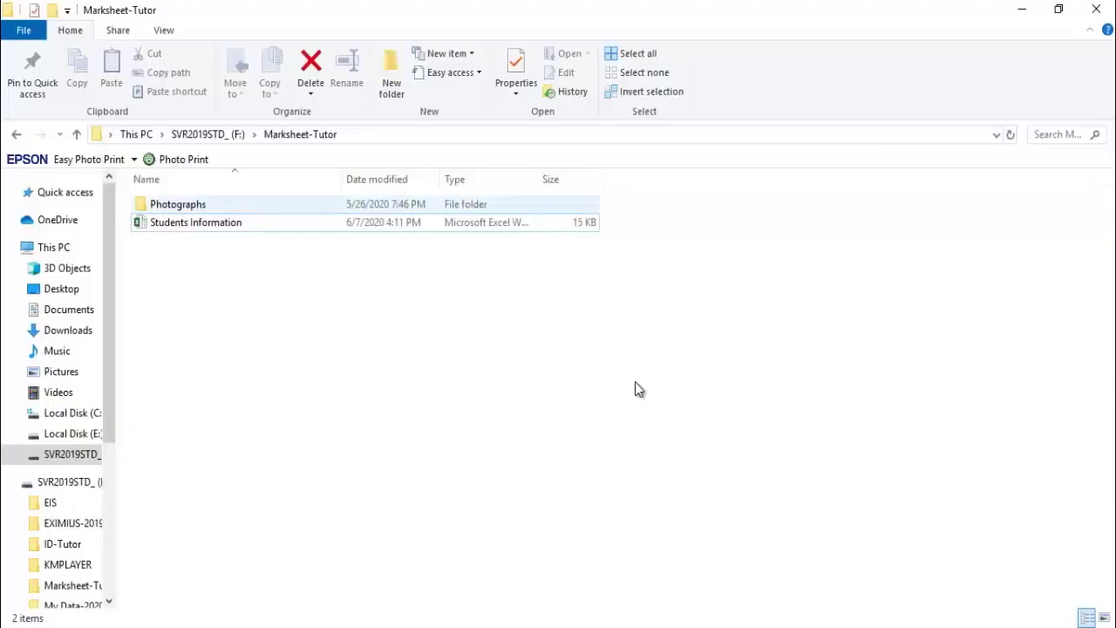
Browse photos 1–16 in the Photographs folder as large icons, then select the Students Information workbook
key(Return)
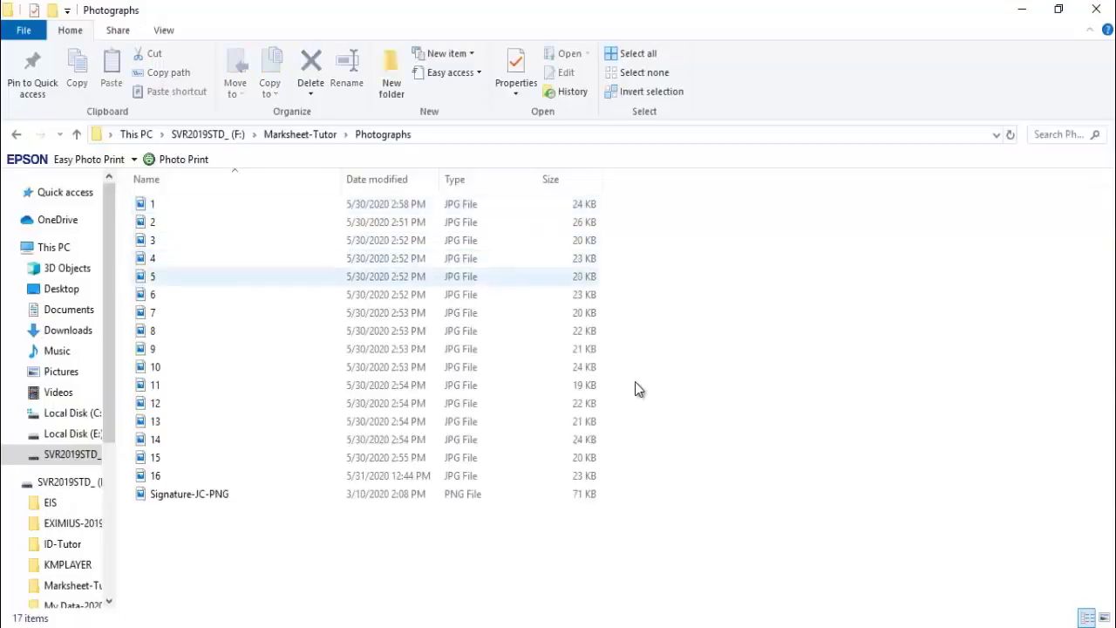
key(Up)
key(Up)
key(Up)
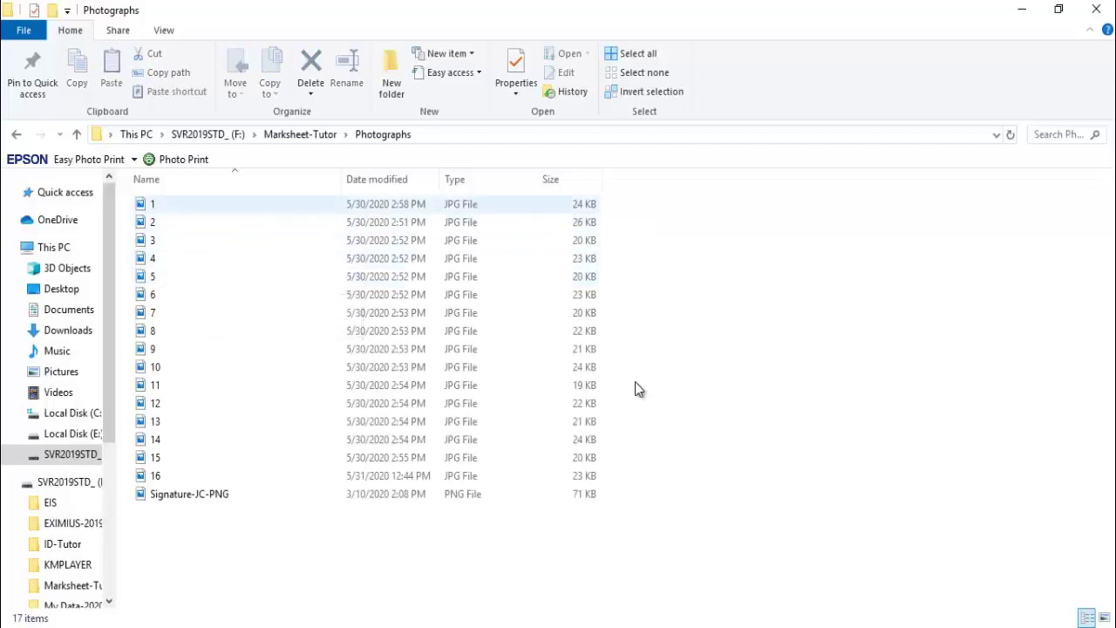
key(ctrl+shift+2)
key(Right)
key(Right)
key(Right)
key(Right)
key(Right)
key(Right)
key(Right)
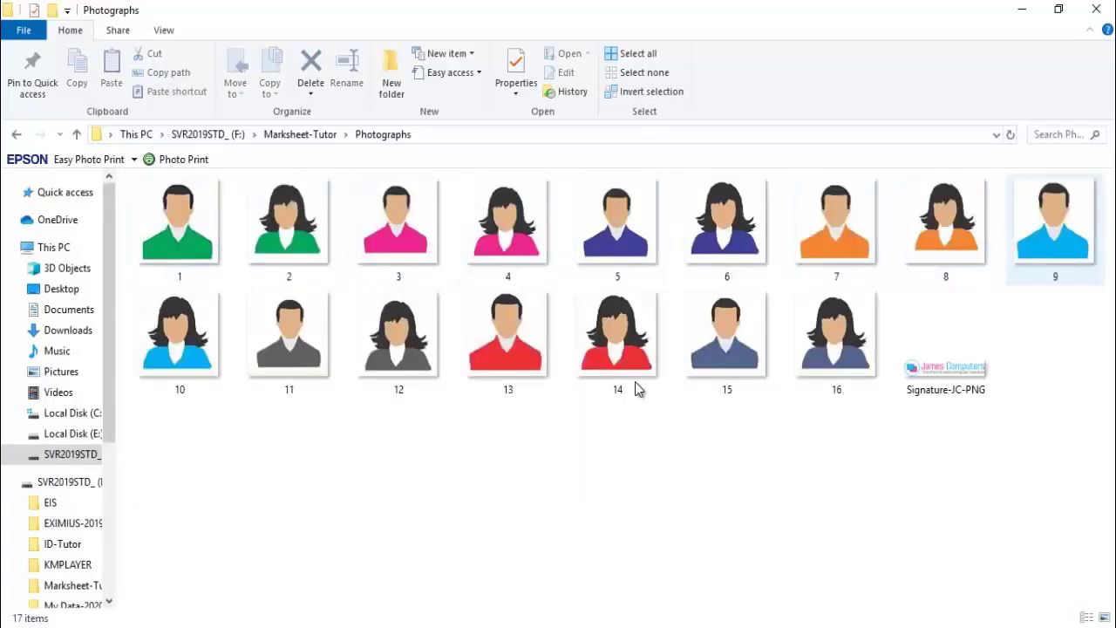
key(Down)
key(Left)
key(Left)
key(Left)
key(Left)
key(Left)
key(Left)
key(Up)
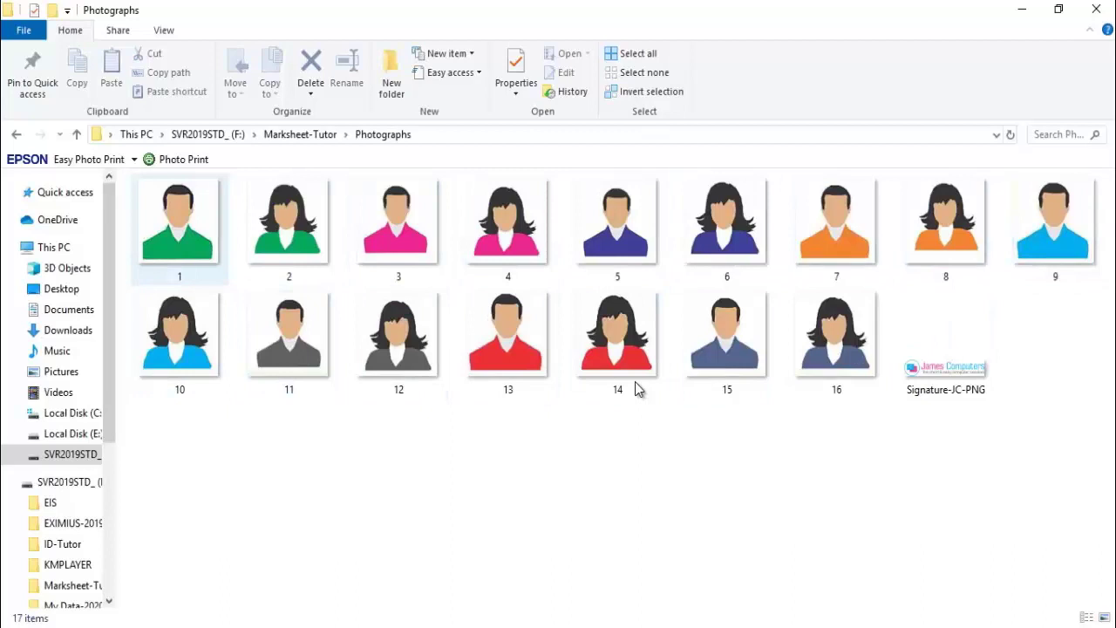
key(Right)
key(Right)
key(Right)
key(Right)
key(Right)
key(Right)
key(Right)
key(Right)
key(Down)
key(Left)
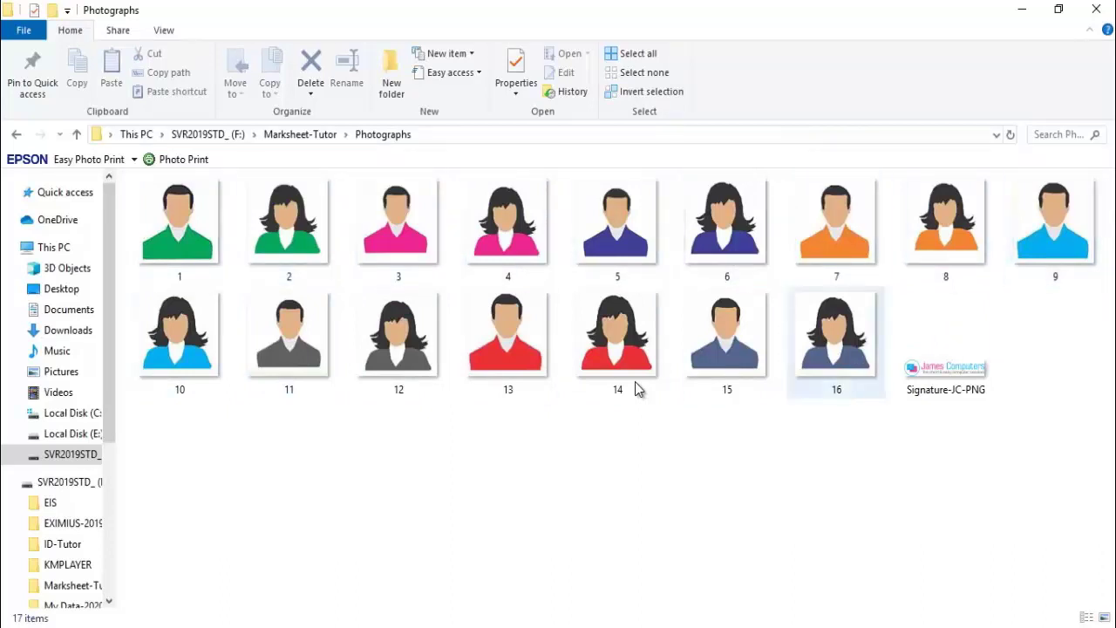
key(Left)
key(Left)
key(Left)
key(Right)
key(Right)
key(Right)
key(Right)
key(Right)
key(Right)
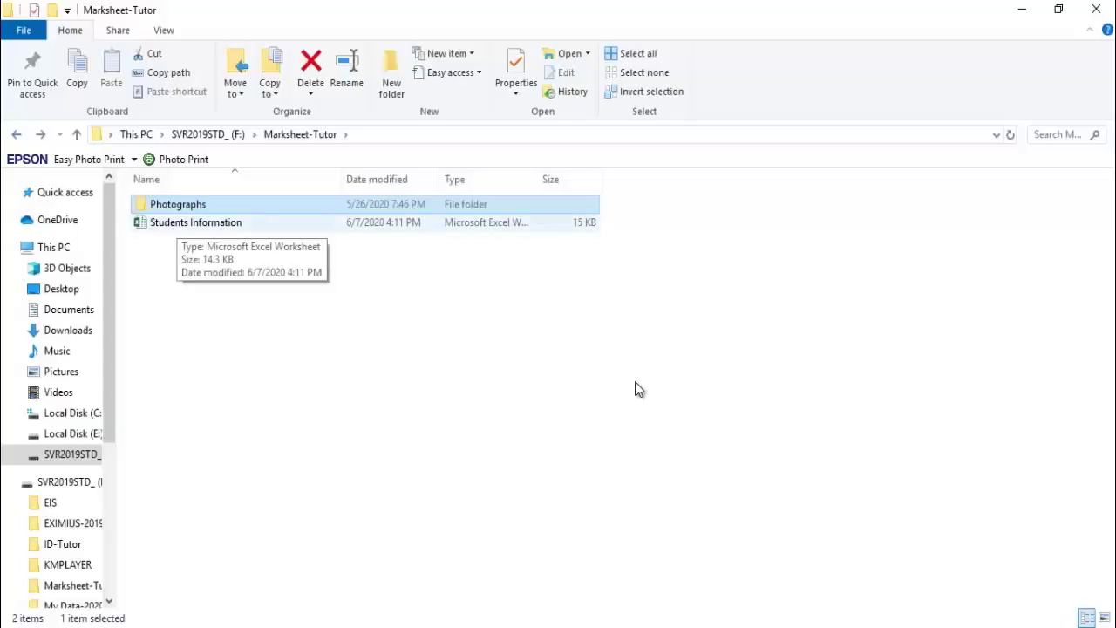
key(Down)
Open Students Information.xlsx and review the headings from Scholar No to IT(GRADE)
key(Return)
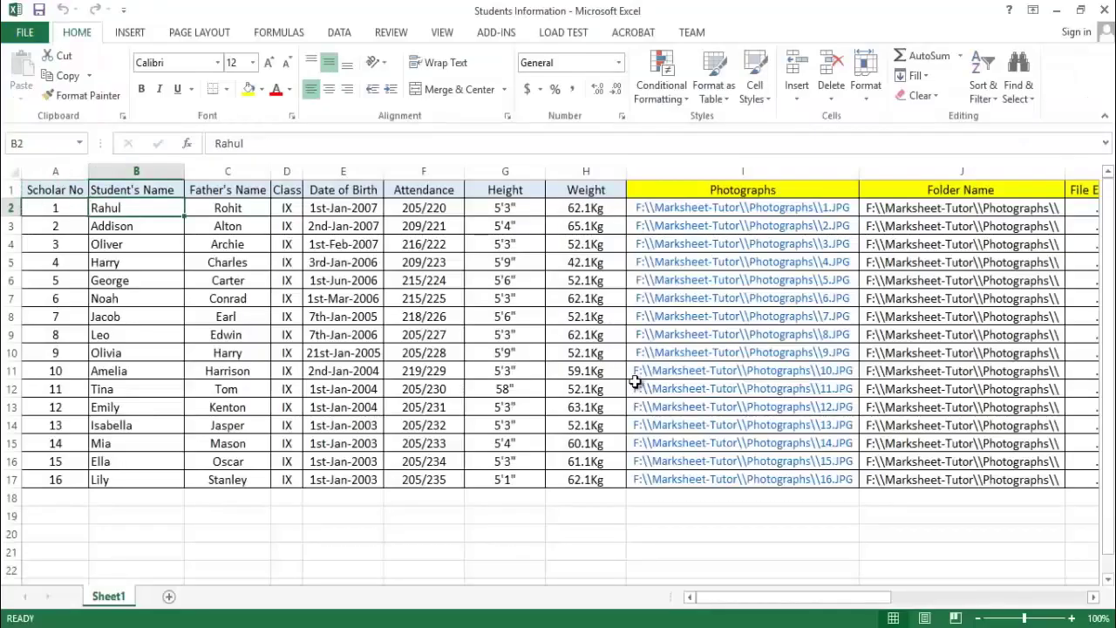
key(ctrl+Home)
key(Right)
key(Right)
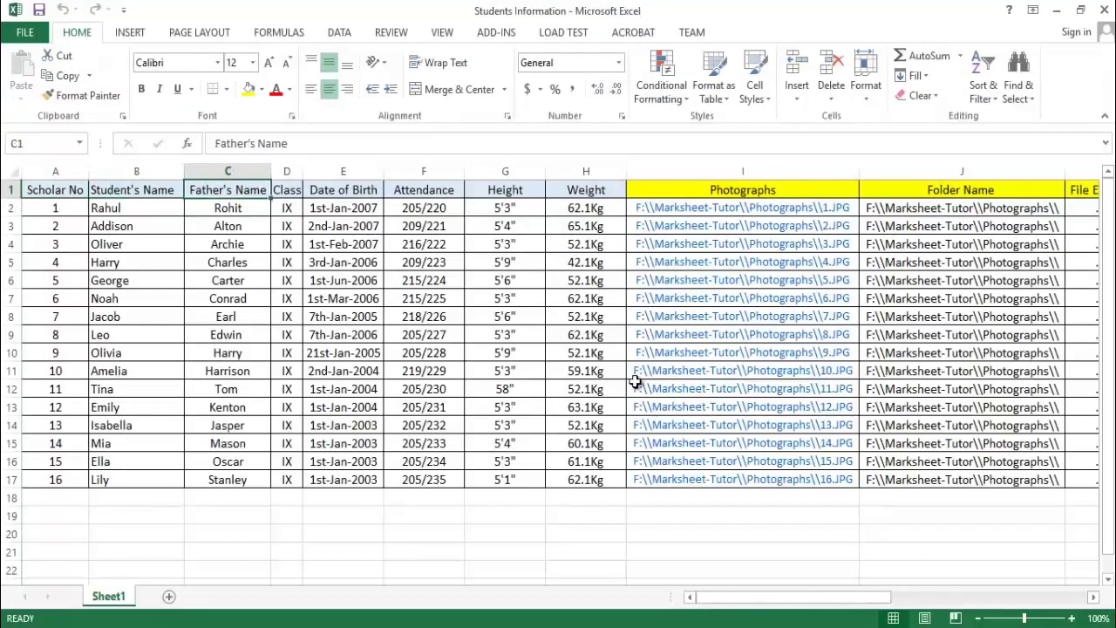
key(Right)
key(Right)
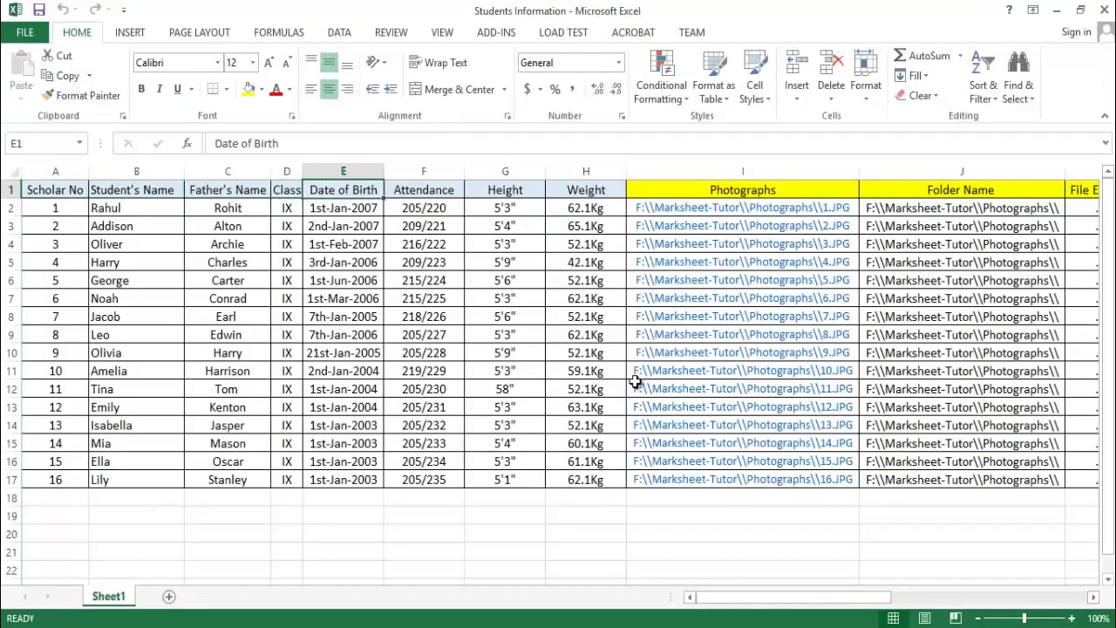
key(Right)
key(Right)
key(Right)
key(Right)
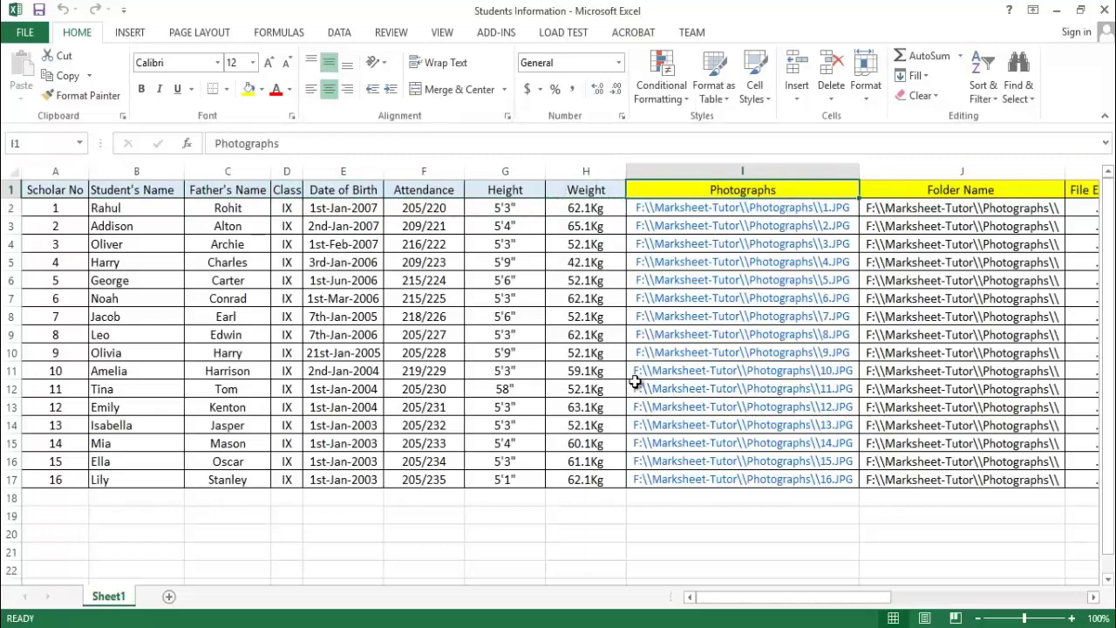
scroll(637, 388, right, 1)
scroll(638, 388, right, 3)
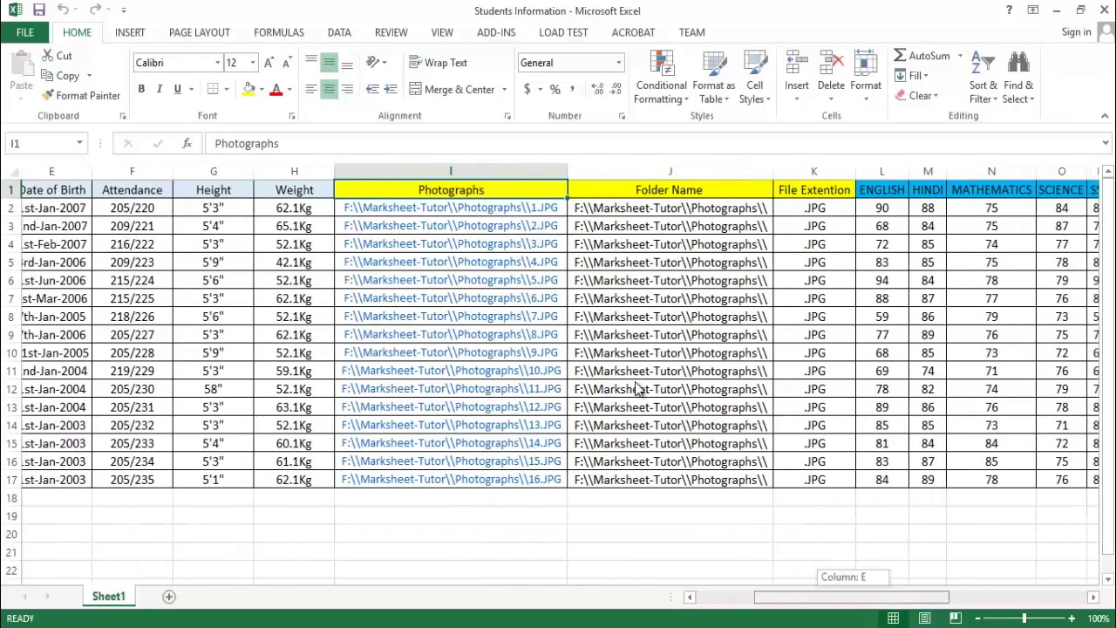
scroll(635, 380, right, 1)
key(Right)
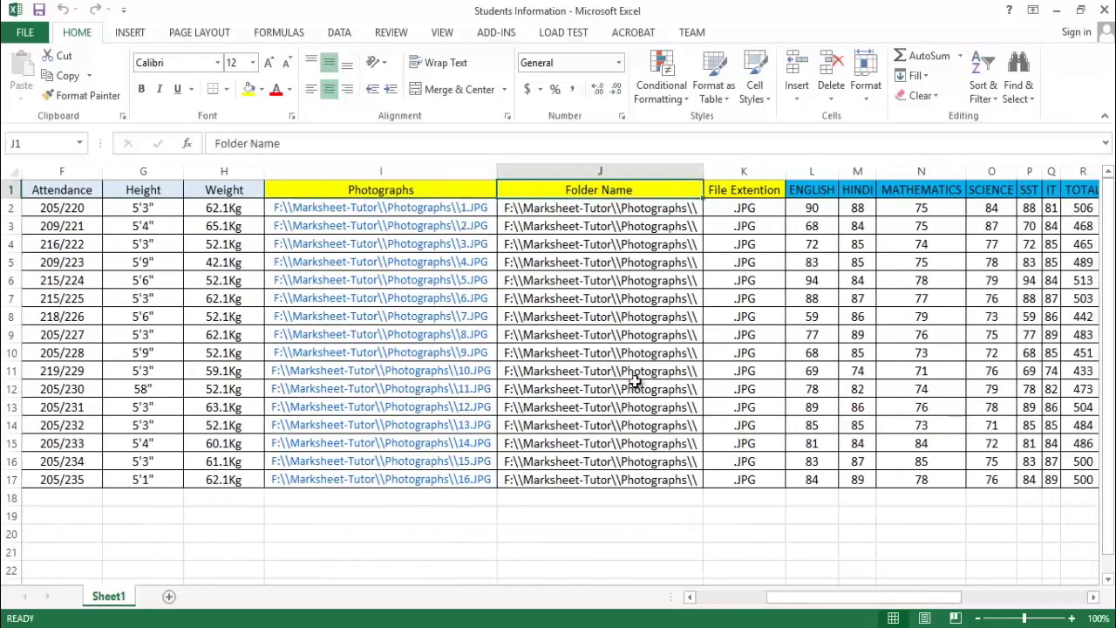
key(Right)
key(Right)
key(Right)
key(Right)
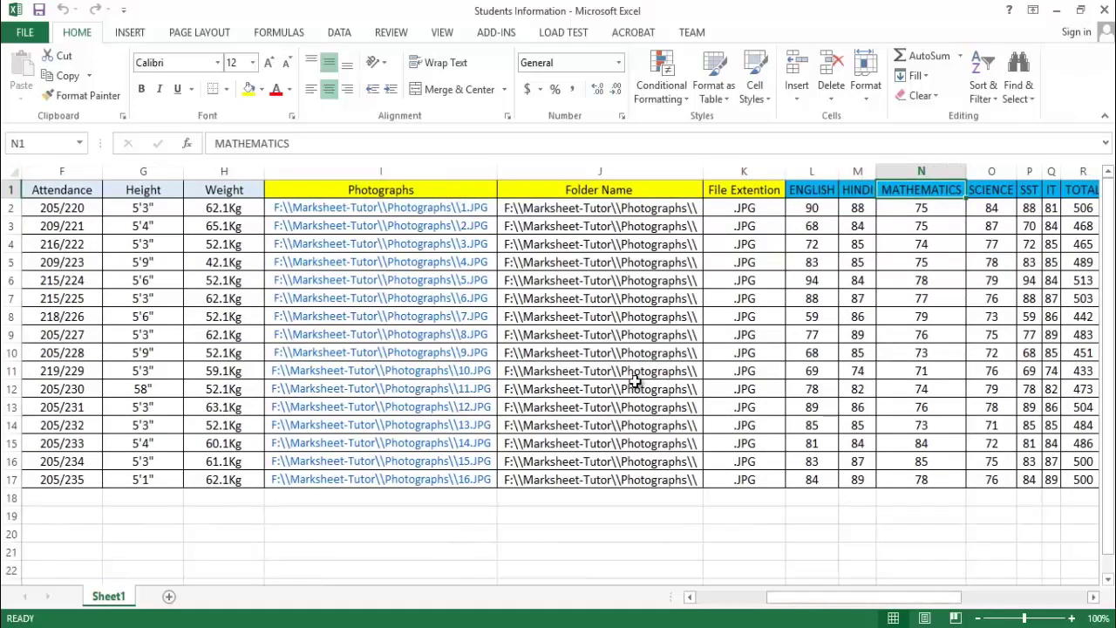
scroll(635, 383, right, 3)
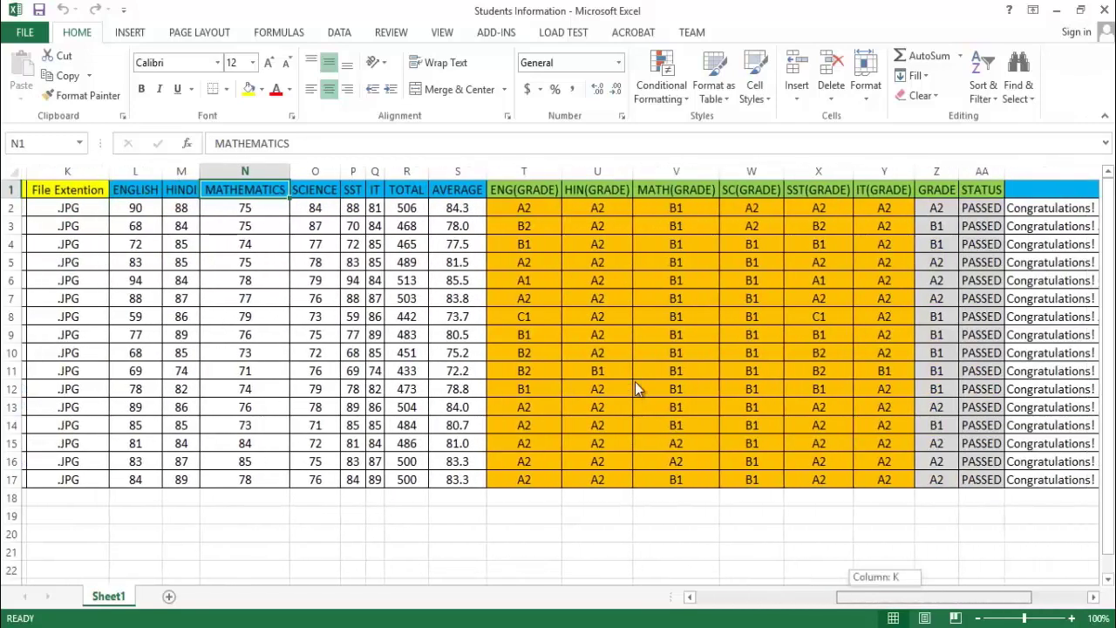
scroll(635, 388, right, 2)
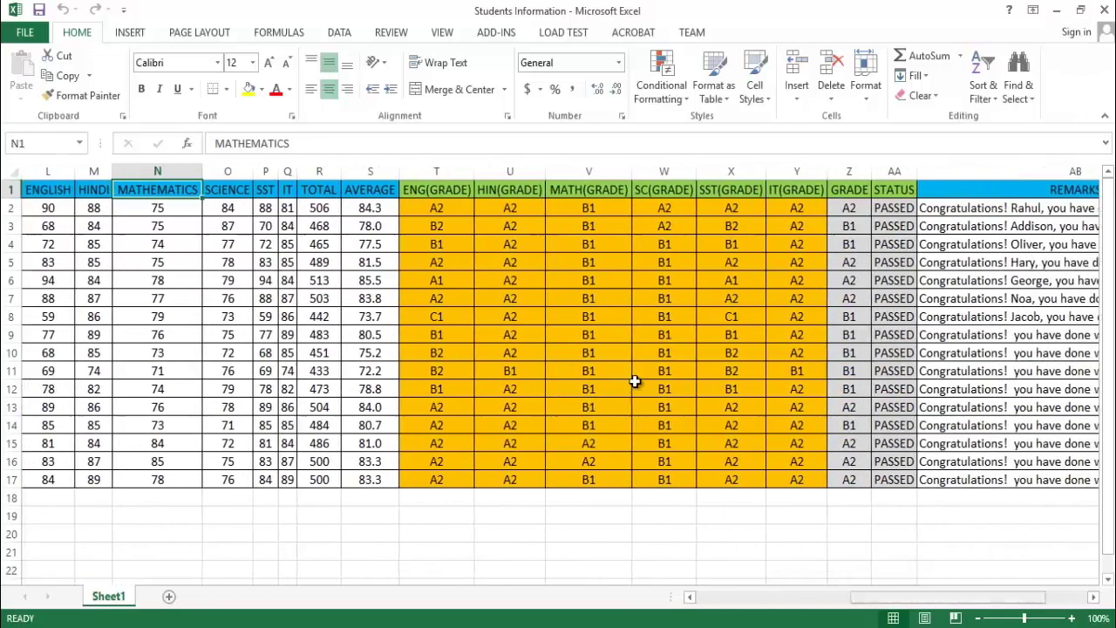
key(Right)
key(Right)
key(Right)
key(Right)
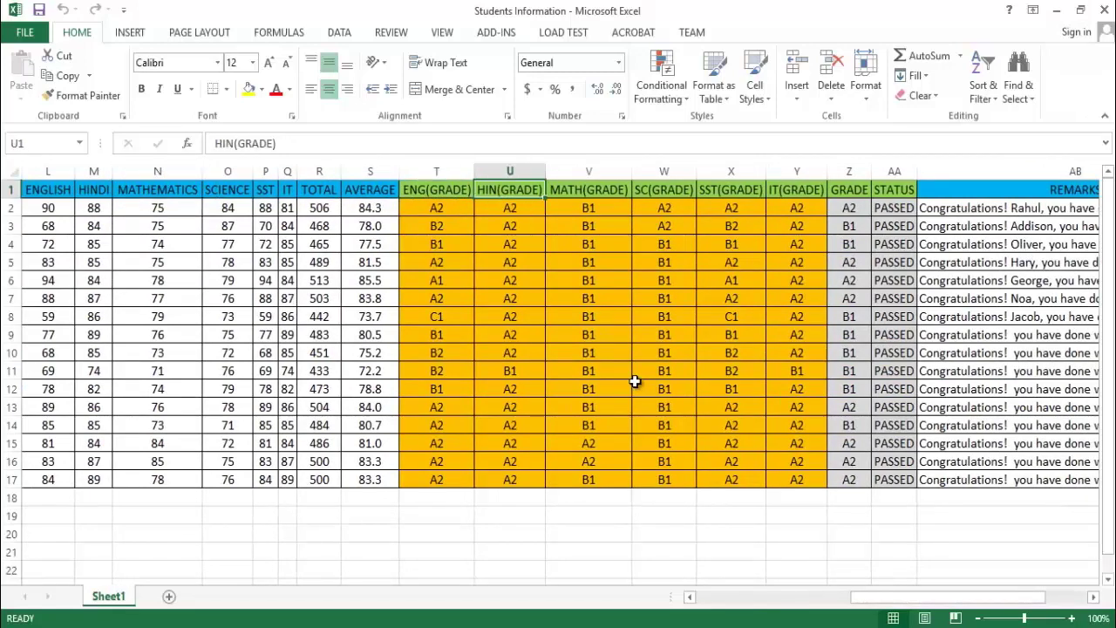
key(Right)
key(Right)
key(Right)
key(Right)
key(Right)
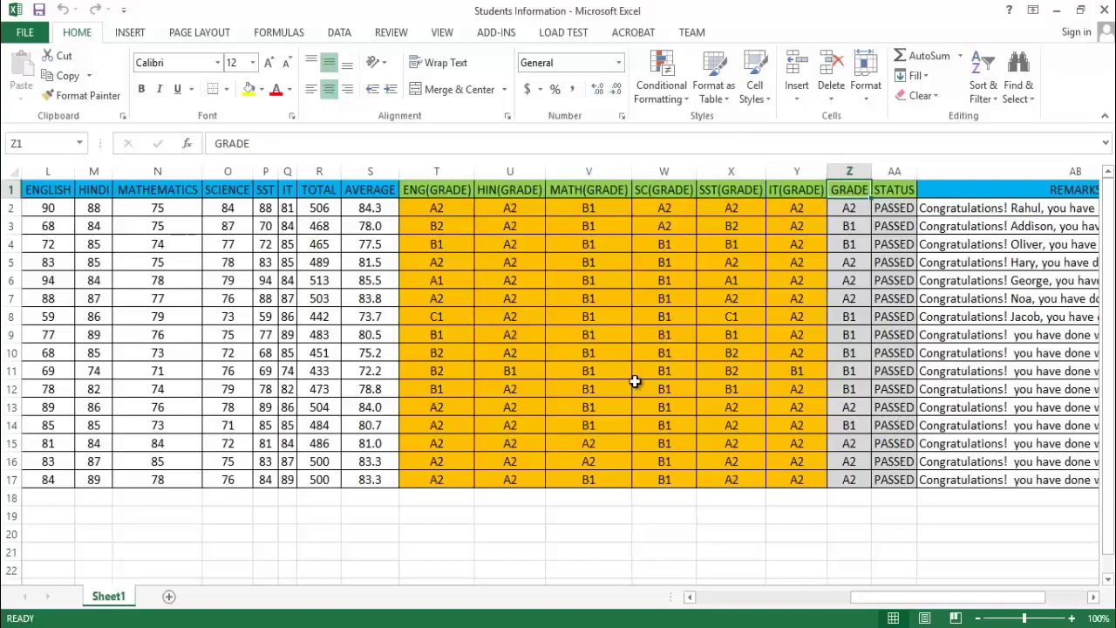
Inspect the SUM total in R2, the grade formulas in T3, V3, Z3, then status and remarks
key(Down)
key(Left)
key(Left)
key(Left)
key(F2)
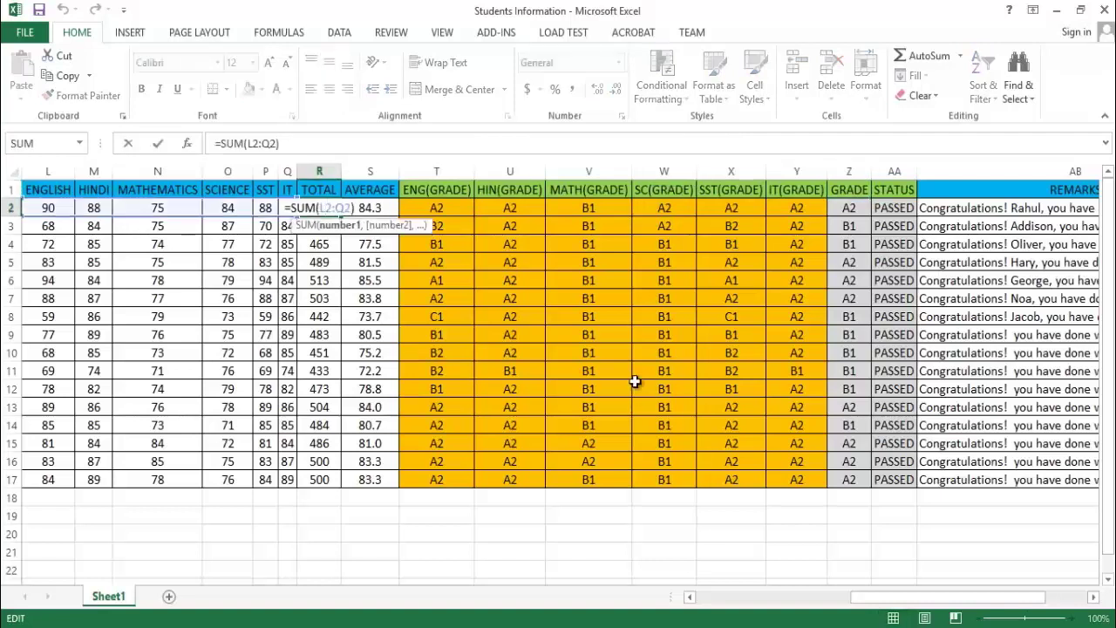
key(Return)
key(Right)
key(Right)
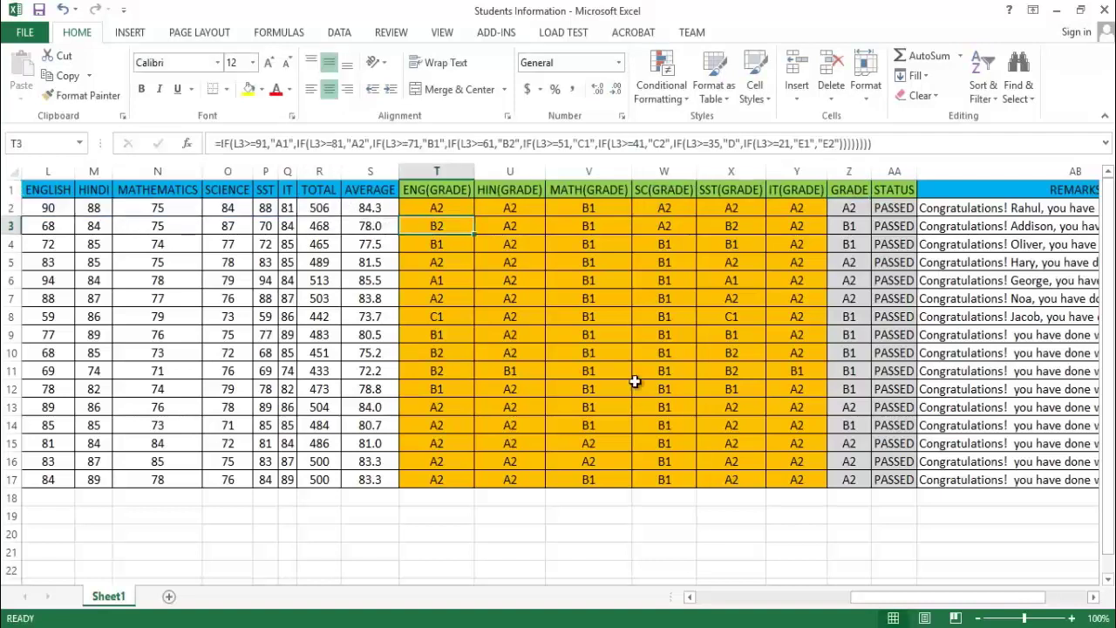
key(Right)
key(Right)
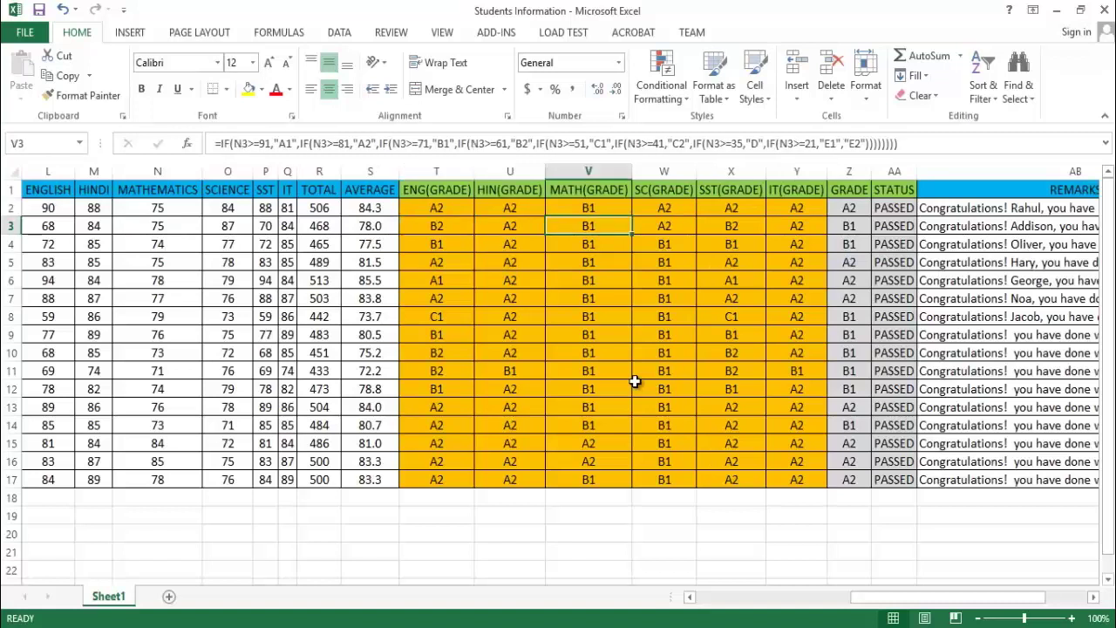
key(Right)
key(Right)
key(Right)
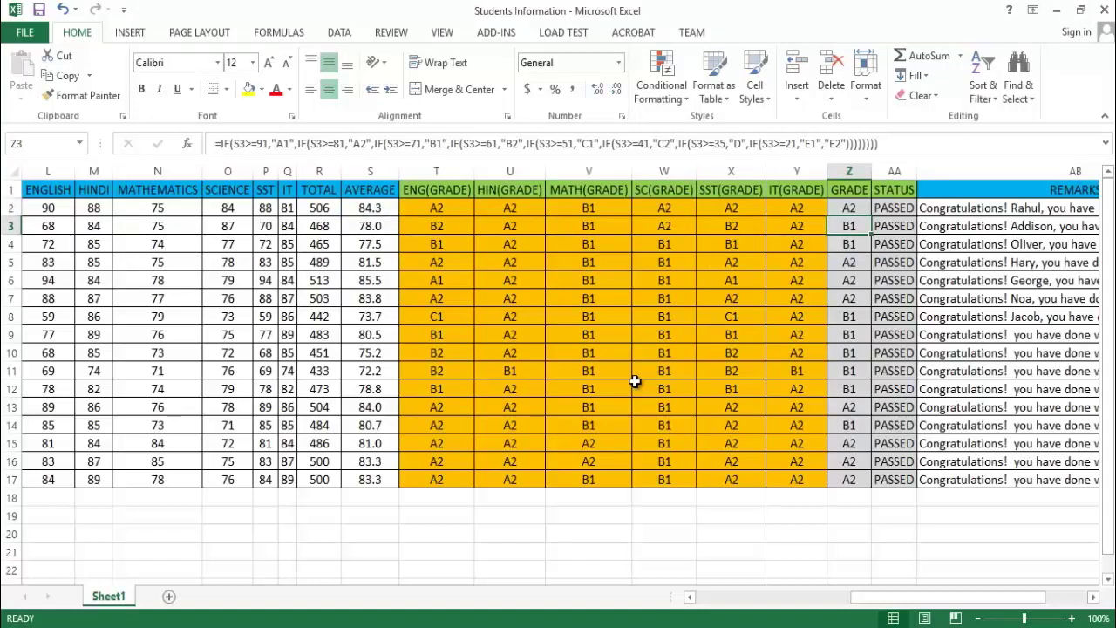
key(Up)
key(Right)
key(Right)
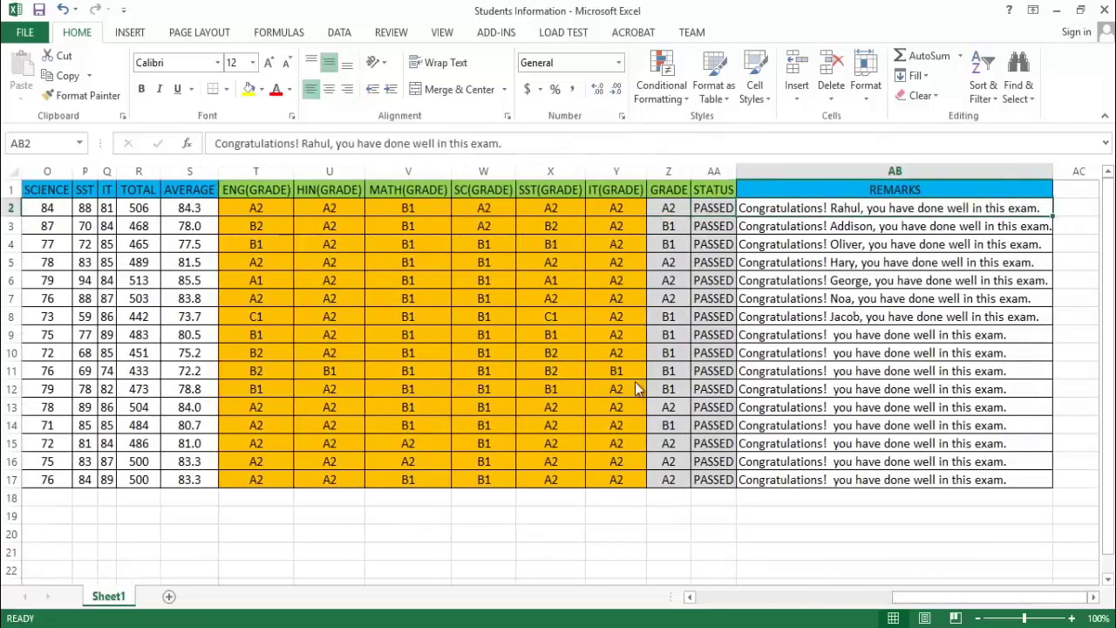
scroll(637, 389, left, 10)
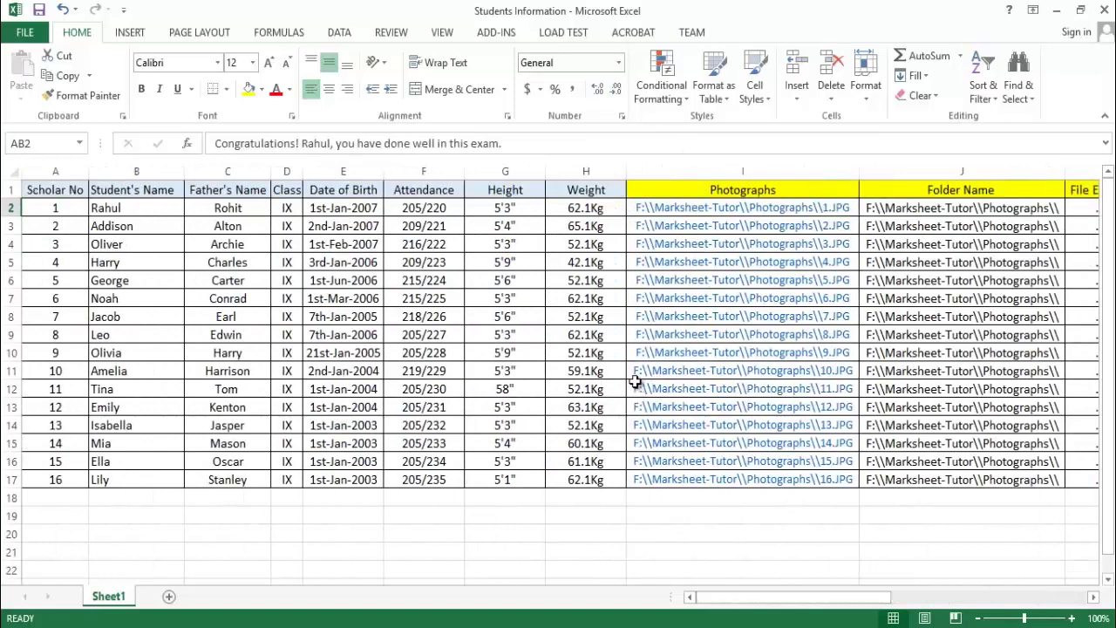
Close Excel with Alt+F4, choosing Don't Save for the workbook changes
key(alt+F4)
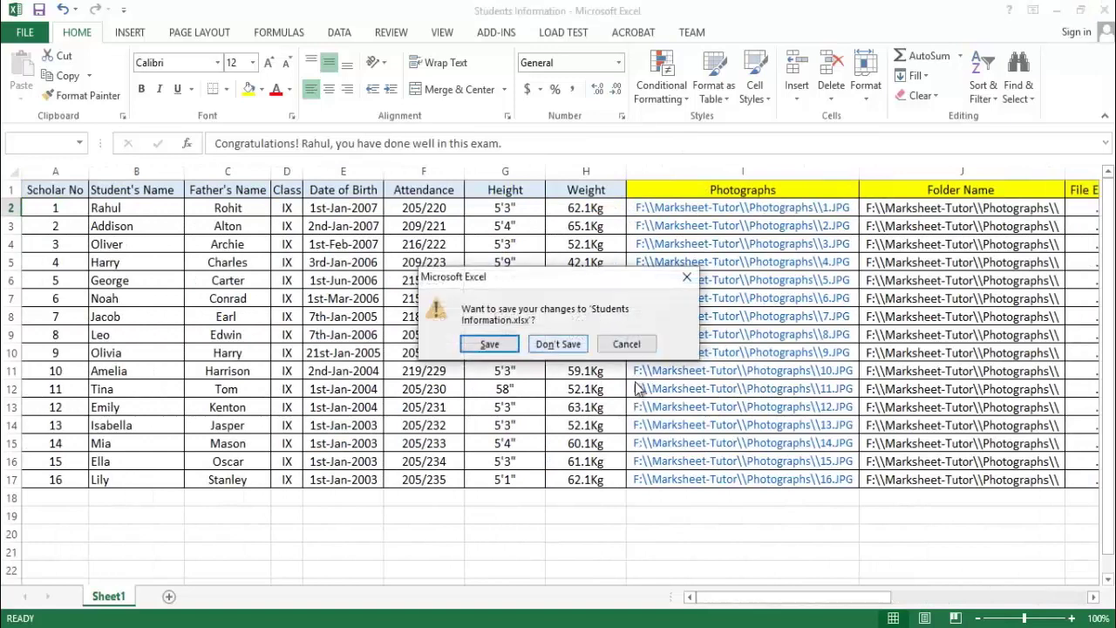
key(Tab)
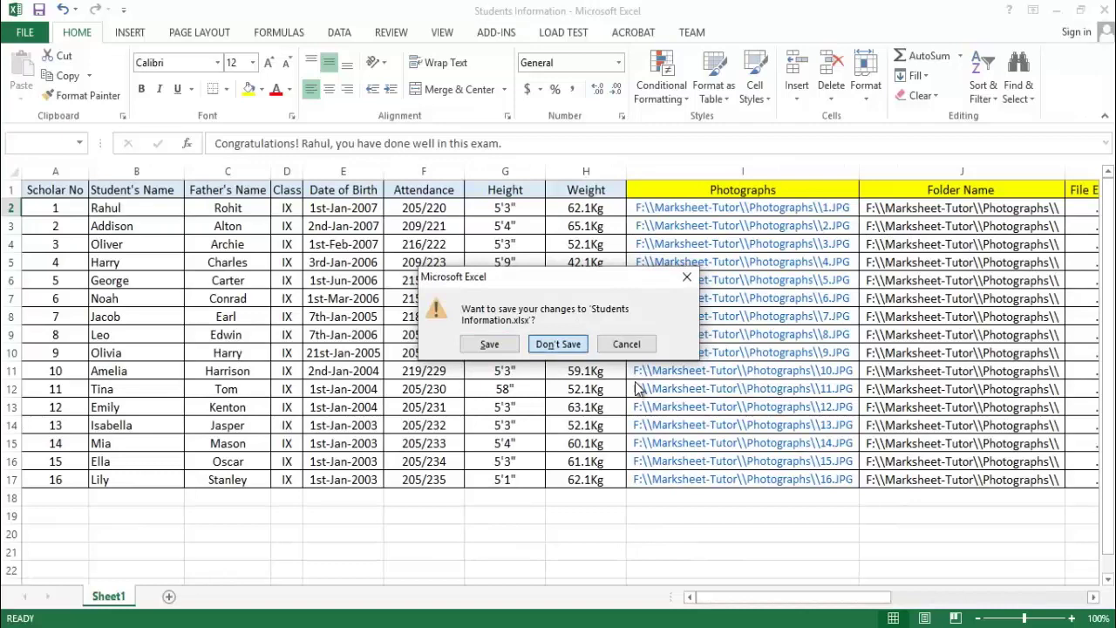
key(Return)
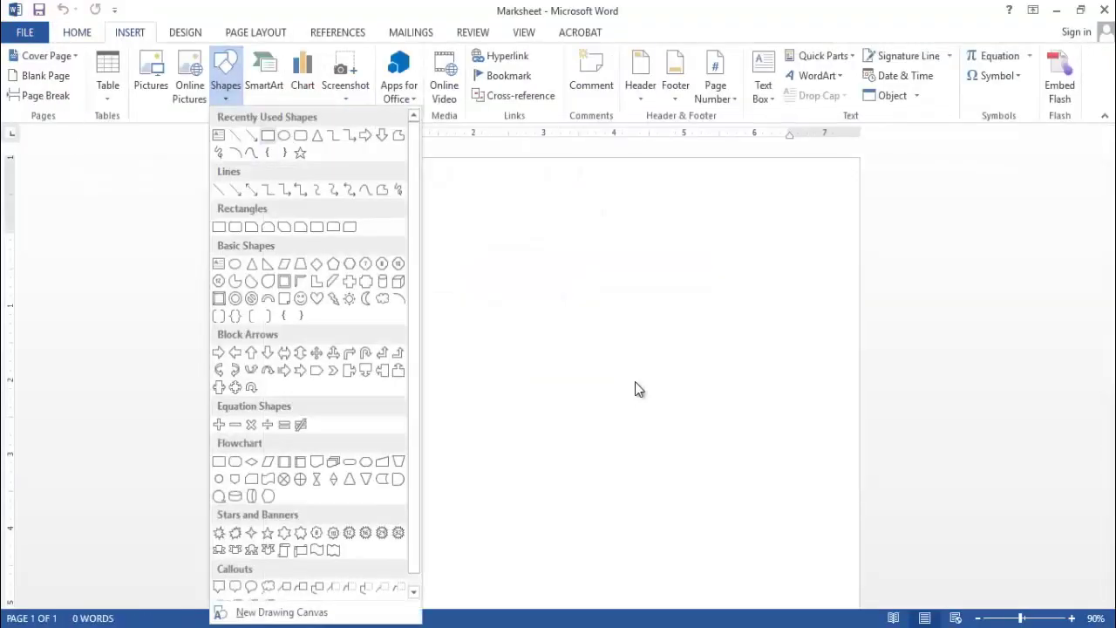
Draw the banner rectangle across the top of the page and type the report card headings
drag(296, 197, 823, 252)
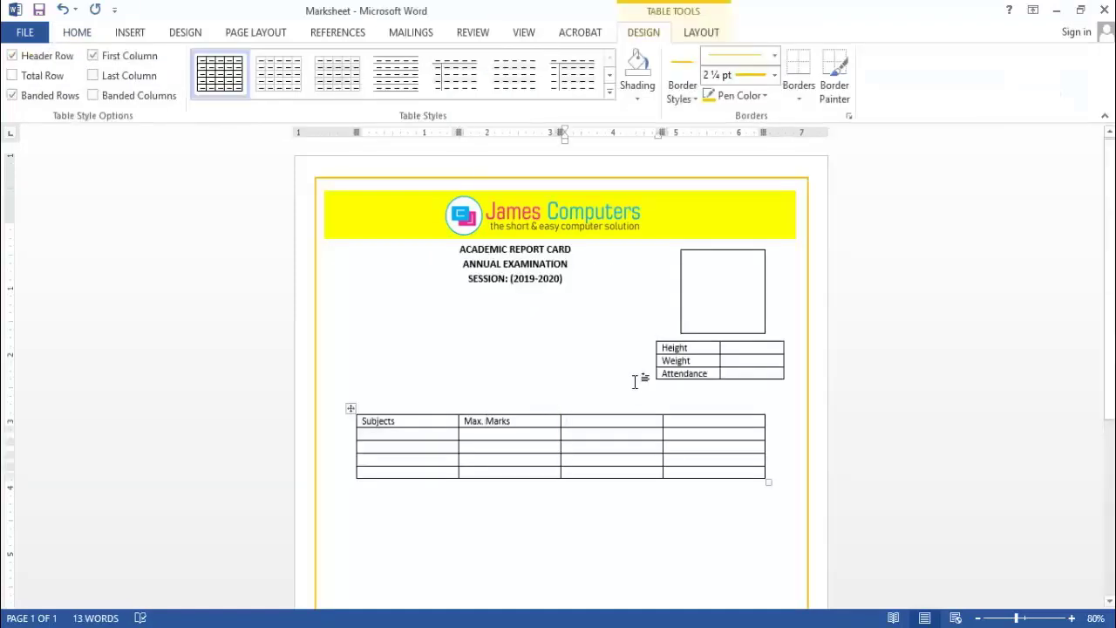
text(Marks Obtained)
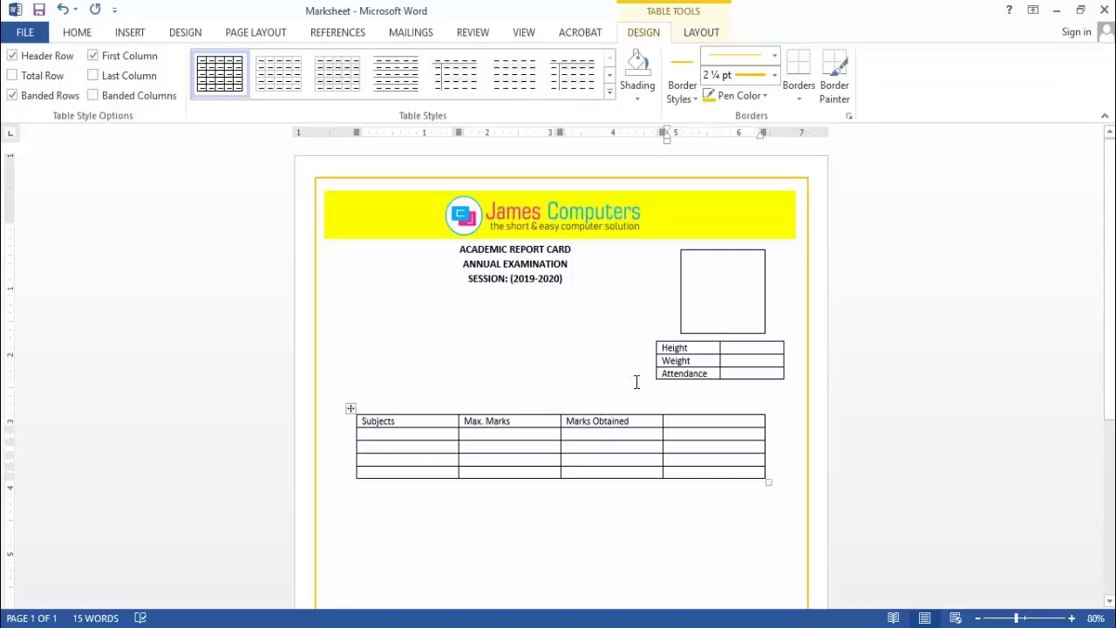
text(Grades)
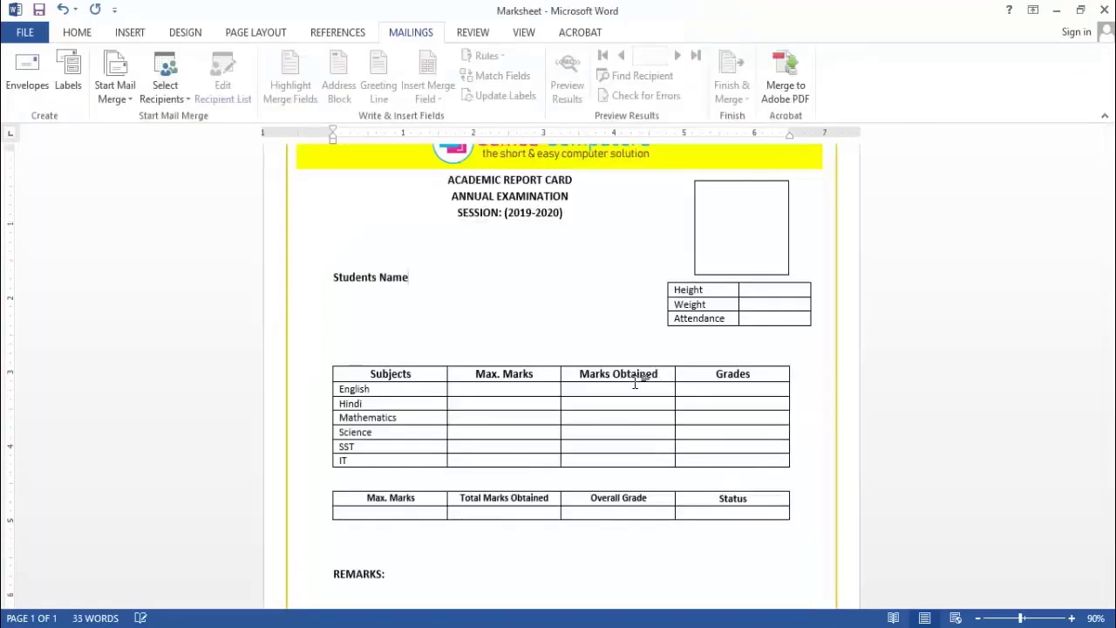
Add a new line below Students Name: and confirm the A4 Portrait label layout
key(Return)
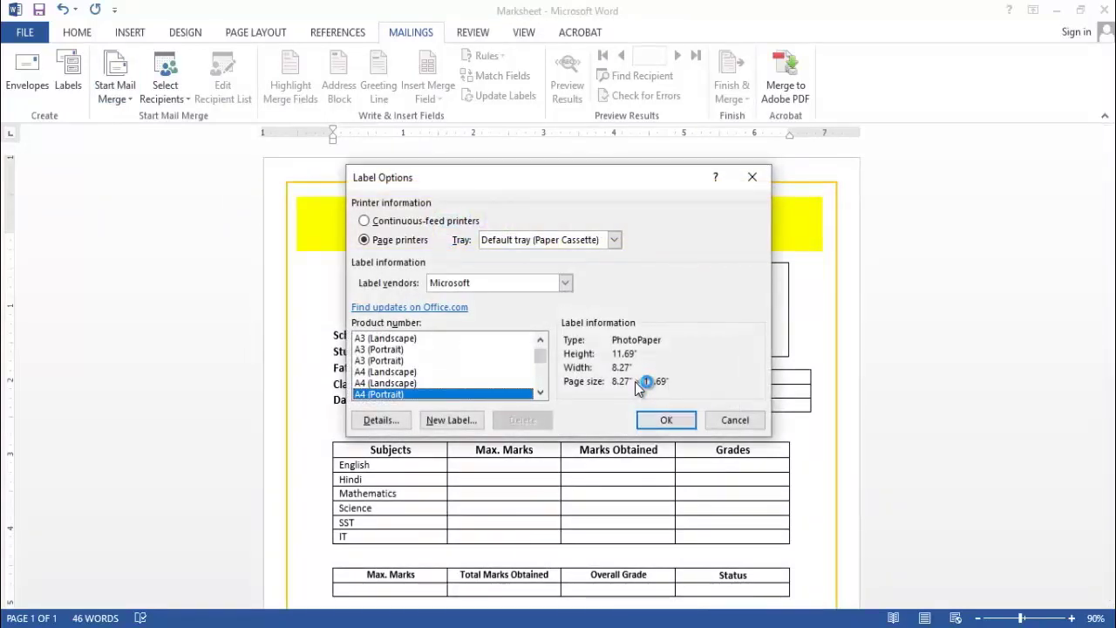
click(645, 419)
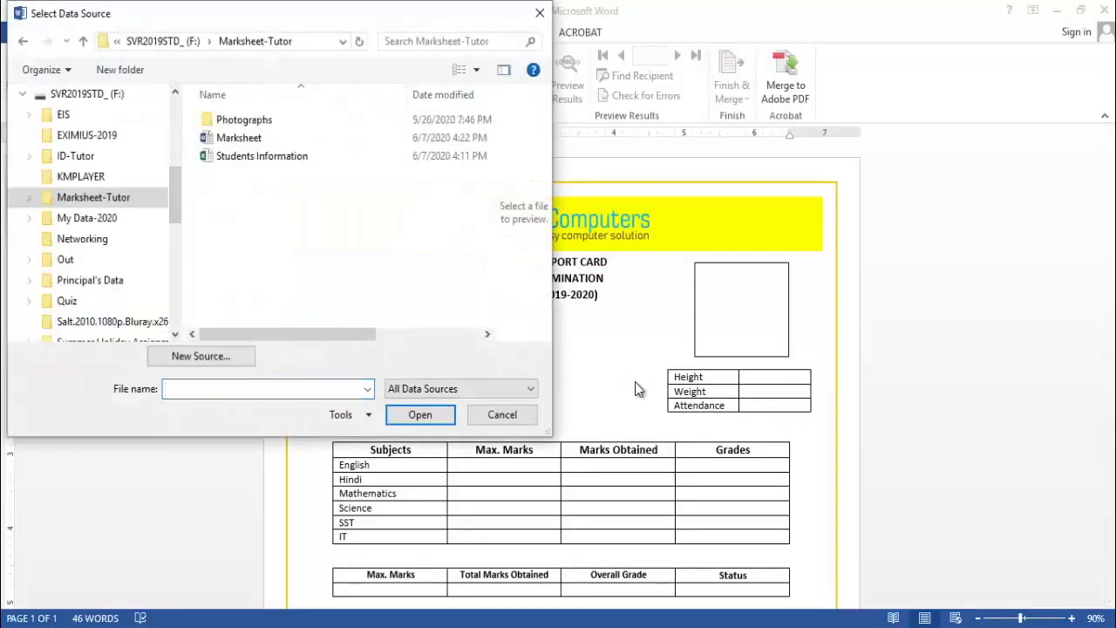
Use Sheet1 as the recipient list and insert the Scholar_No, Students_Name and Fathers_Name fields
click(637, 386)
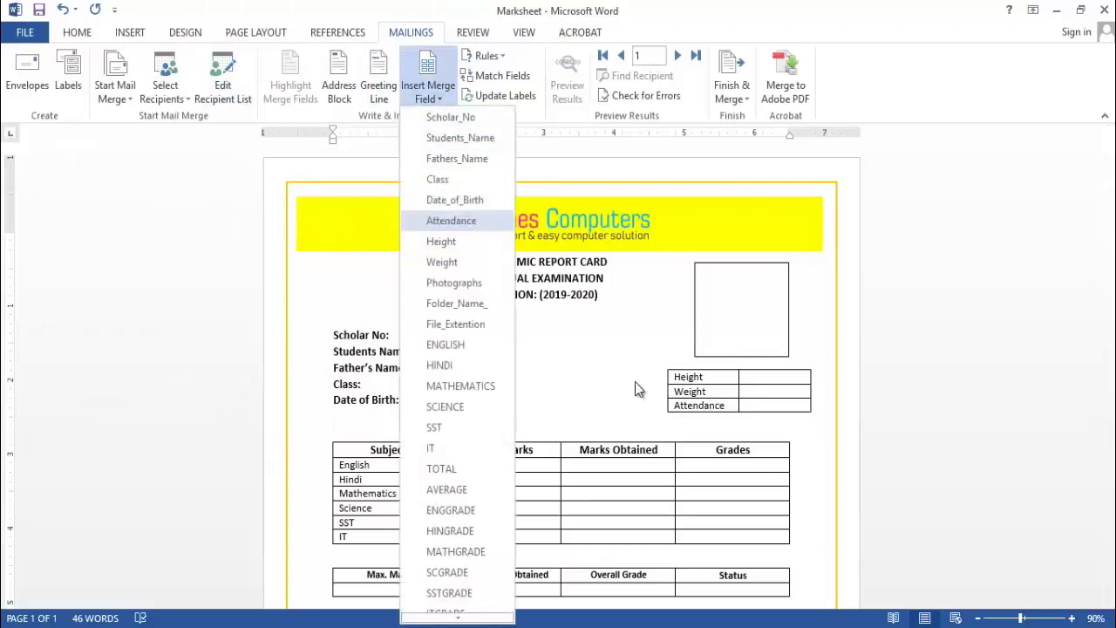
key(Return)
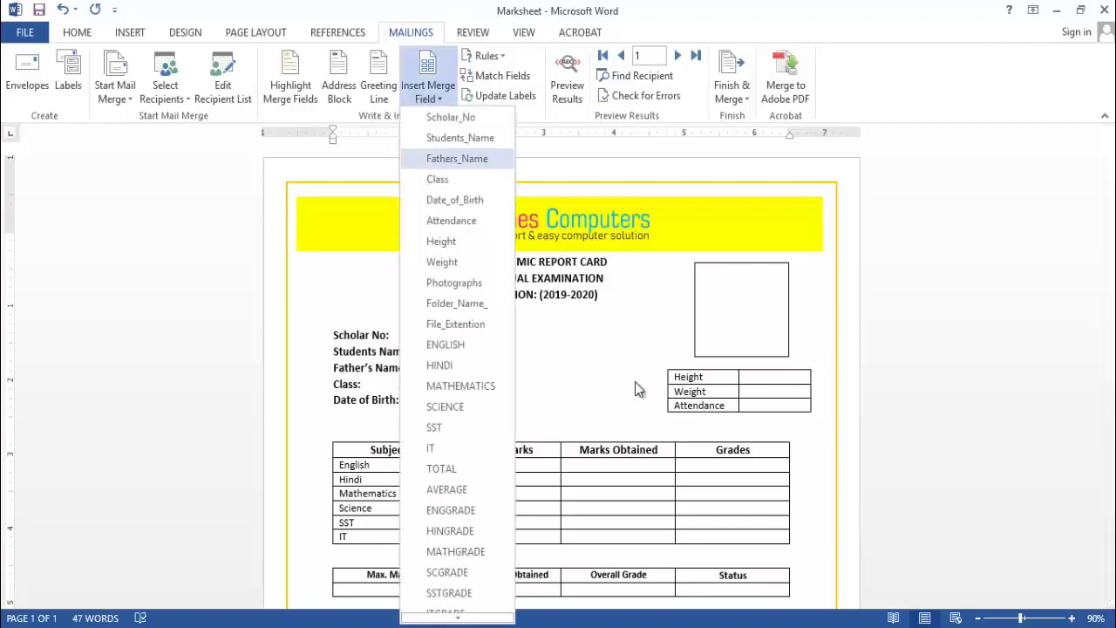
key(Up)
key(Return)
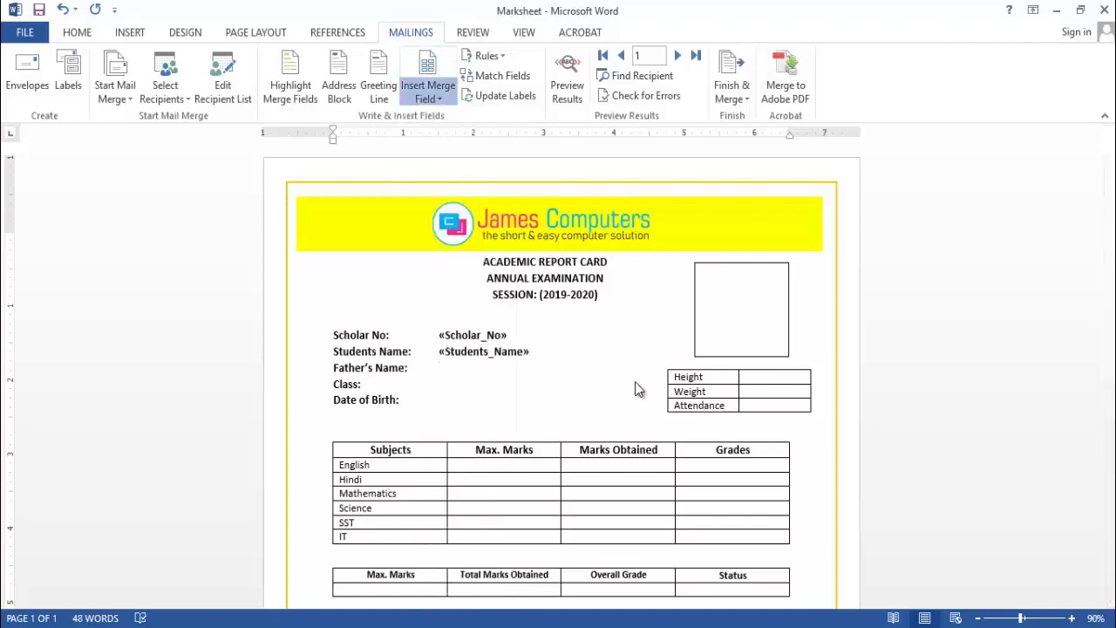
key(Return)
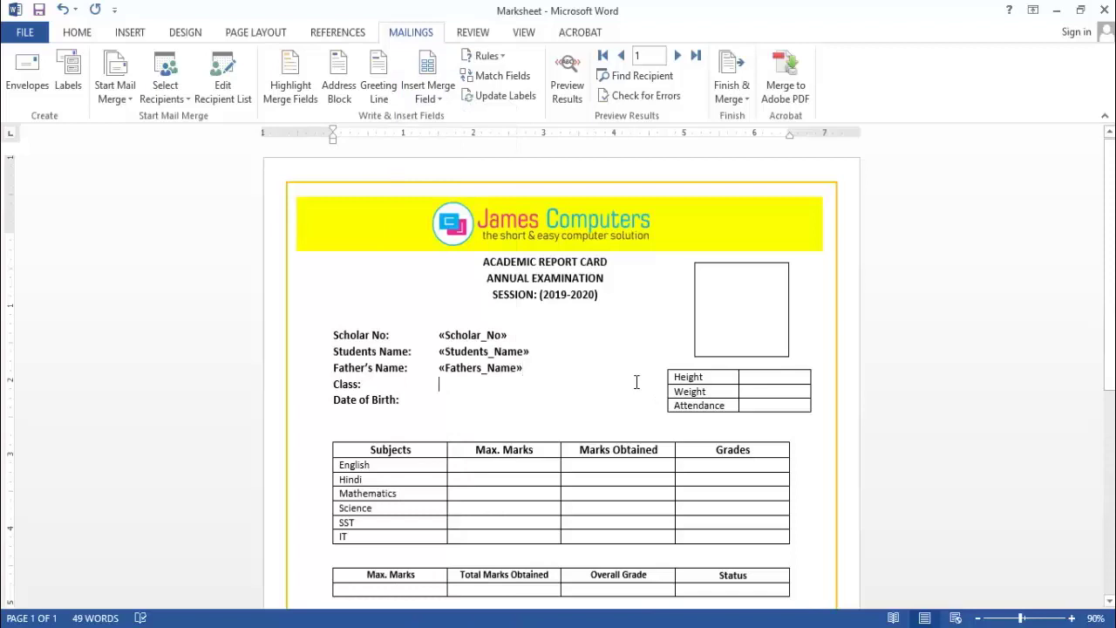
Insert the Class and Date_of_Birth merge fields after their labels
key(alt+m)
key(i)
key(Down)
key(Down)
key(Down)
key(Down)
key(Down)
key(Up)
key(Up)
key(Up)
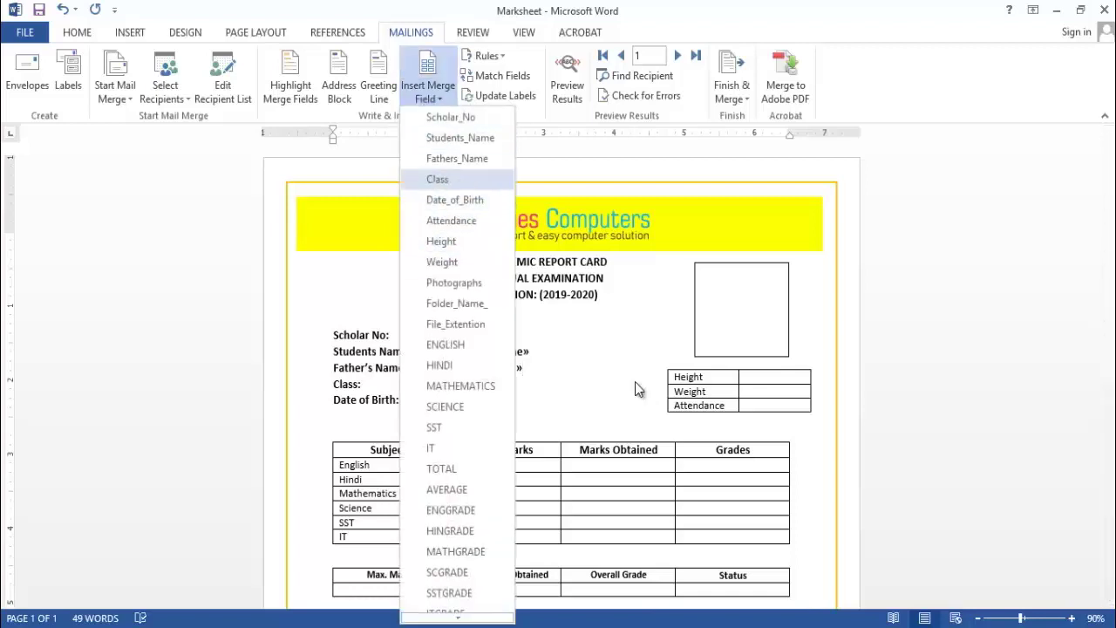
key(Return)
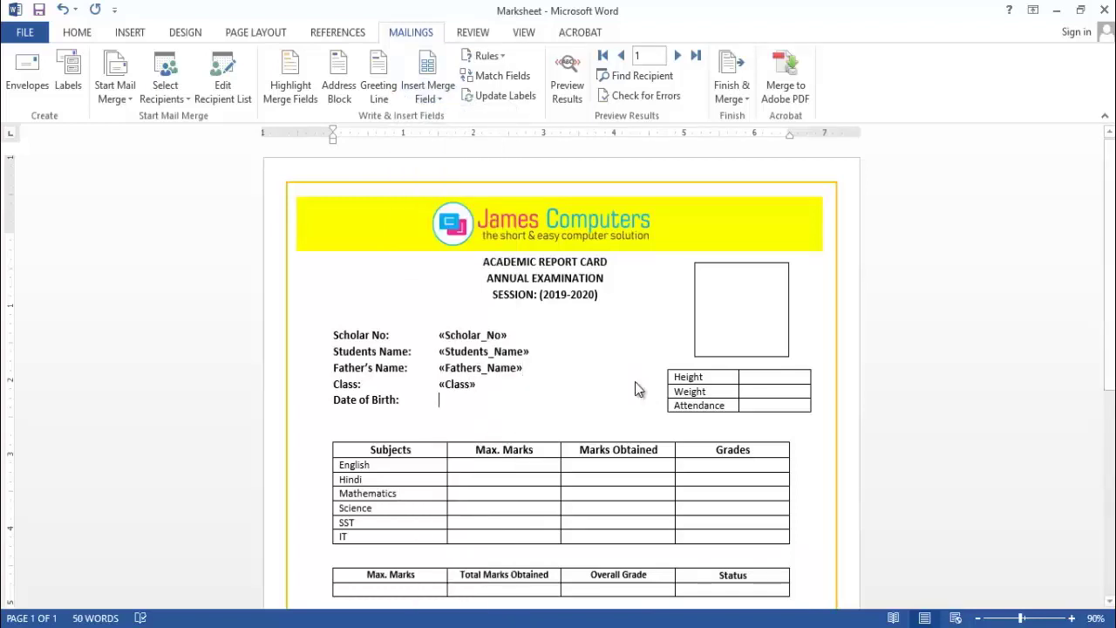
key(alt+m)
key(i)
key(Down)
key(Down)
key(Down)
key(Up)
key(Up)
key(Up)
key(Up)
key(Up)
key(Up)
key(Up)
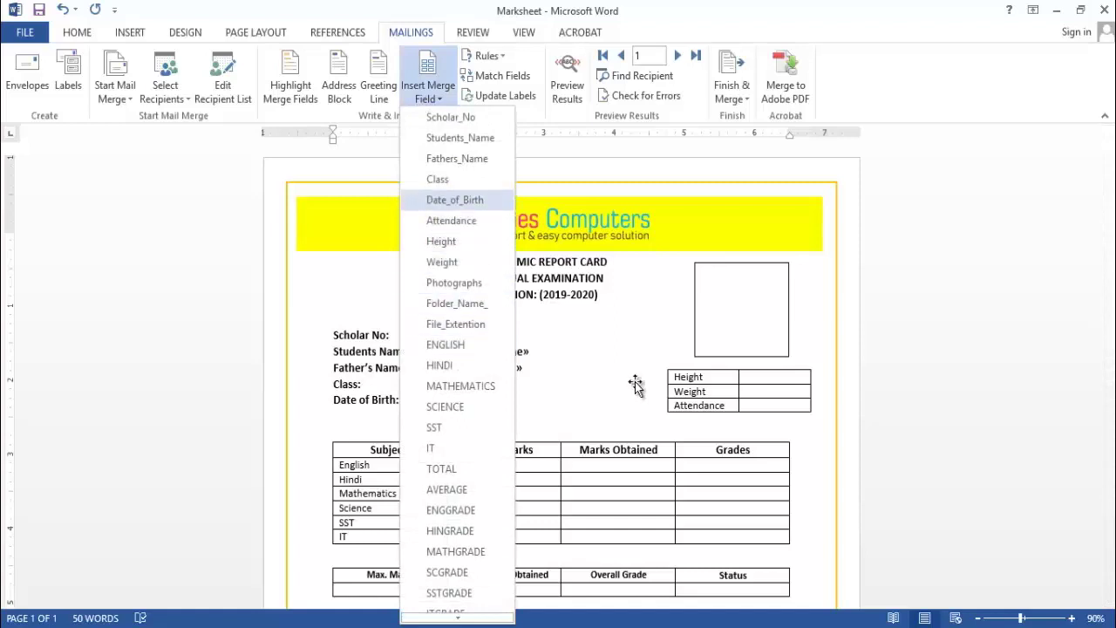
key(Return)
Insert the Height merge field into the Height value cell
scroll(636, 382, down, 2)
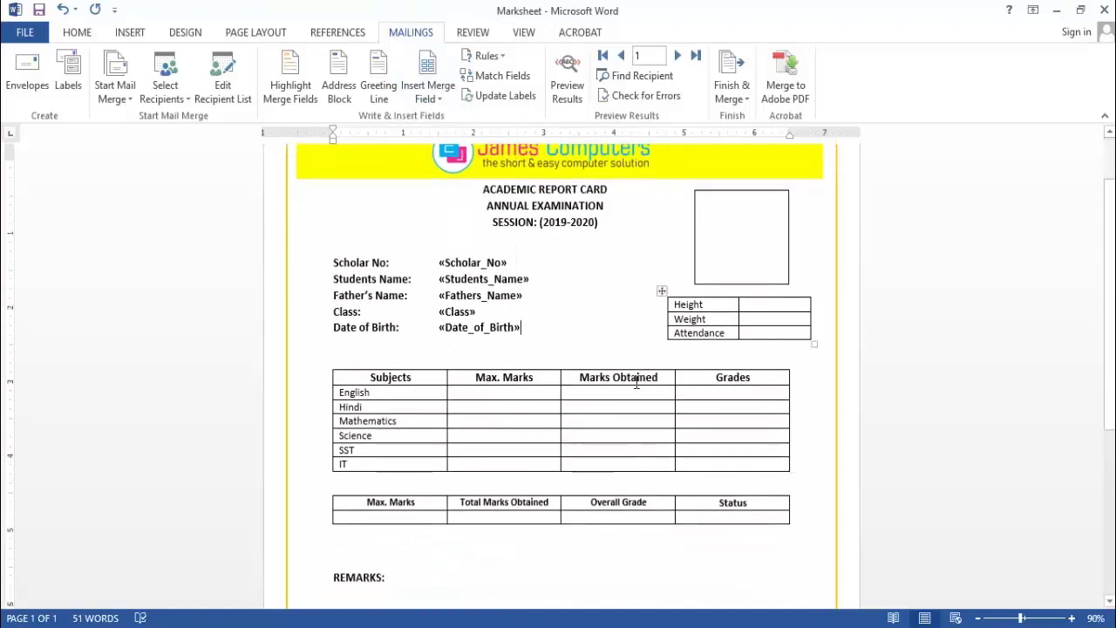
key(Down)
key(alt+m)
key(i)
key(Down)
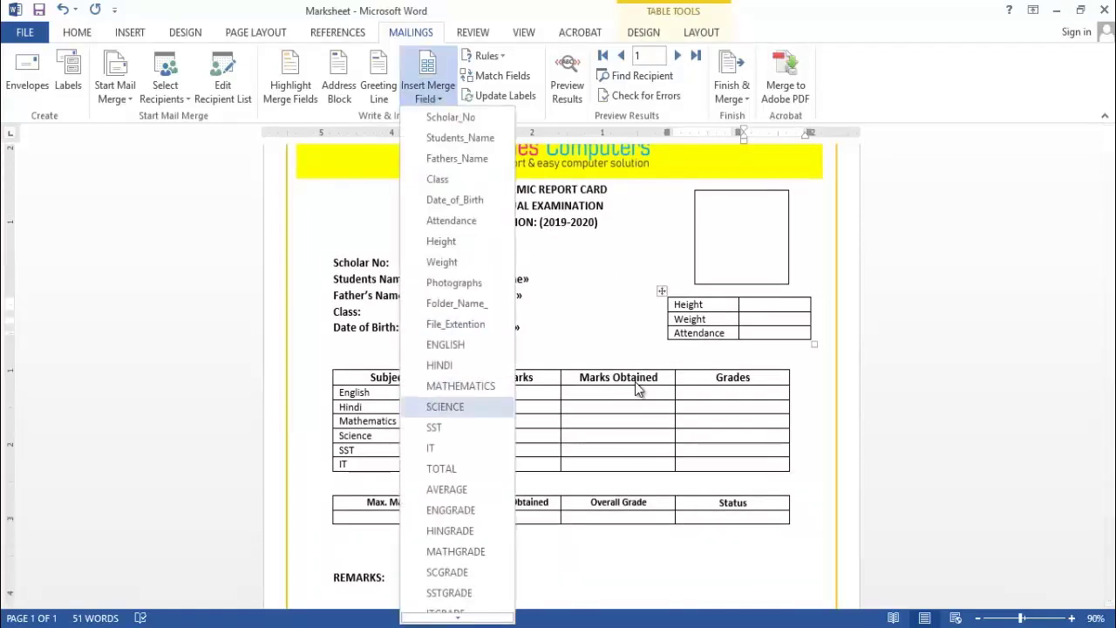
key(Up)
key(Up)
key(Up)
key(Down)
key(Down)
key(Down)
key(Down)
key(Down)
key(Down)
key(Up)
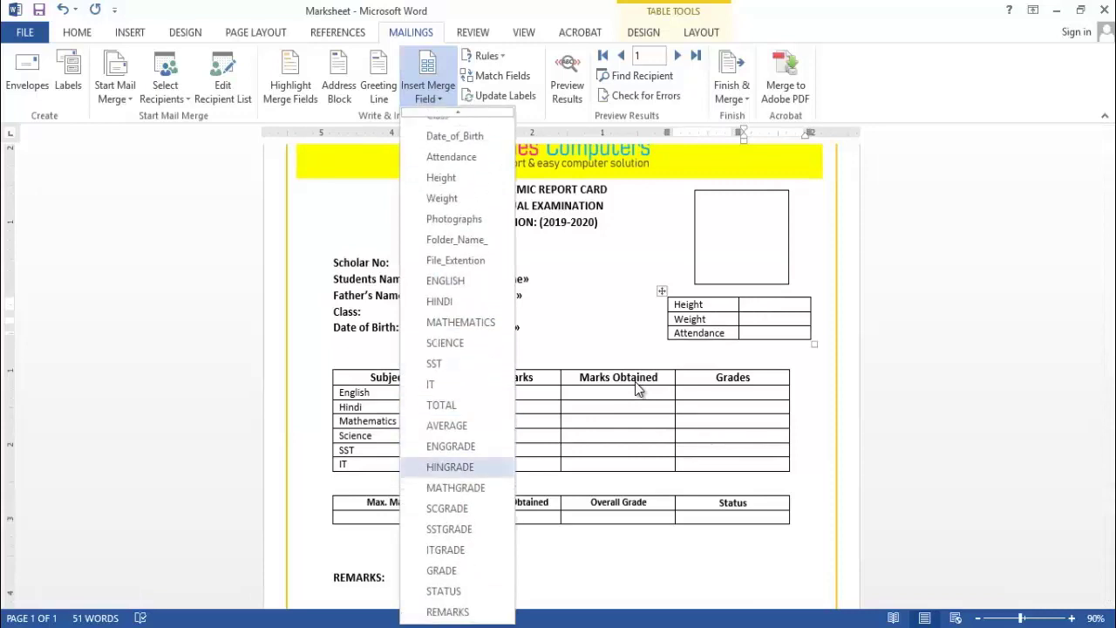
key(Down)
key(Down)
key(Down)
key(Up)
key(Up)
key(Down)
key(Down)
key(Down)
key(Down)
key(Down)
key(Up)
key(Up)
key(Up)
key(Down)
key(Down)
key(Down)
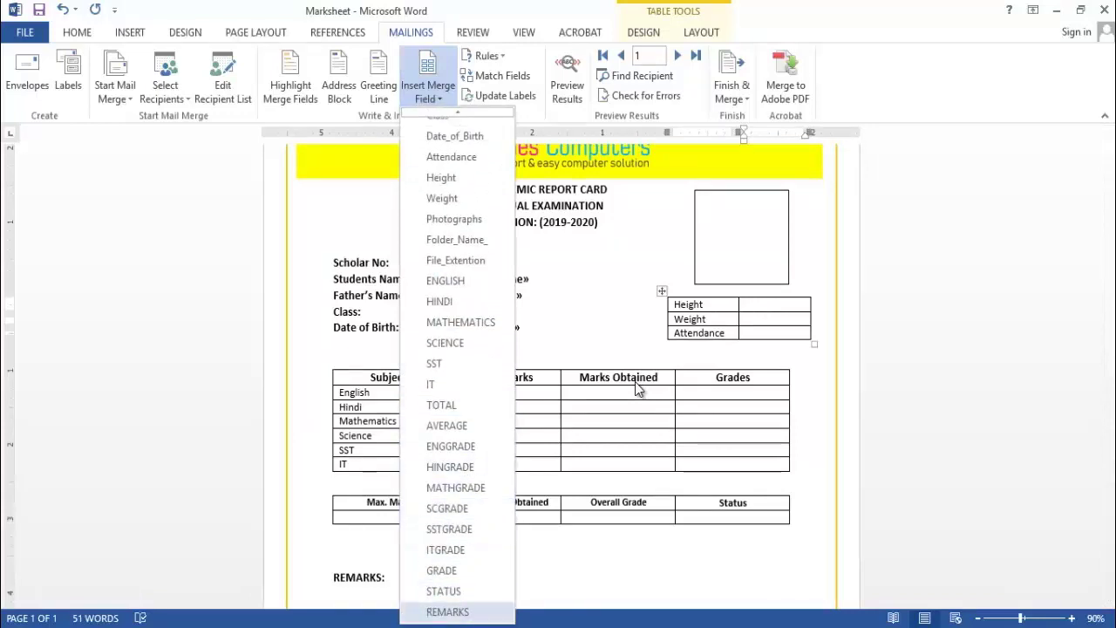
key(Up)
key(Up)
key(Up)
key(Up)
key(Up)
key(Up)
key(Up)
key(Up)
key(Up)
key(Up)
key(Up)
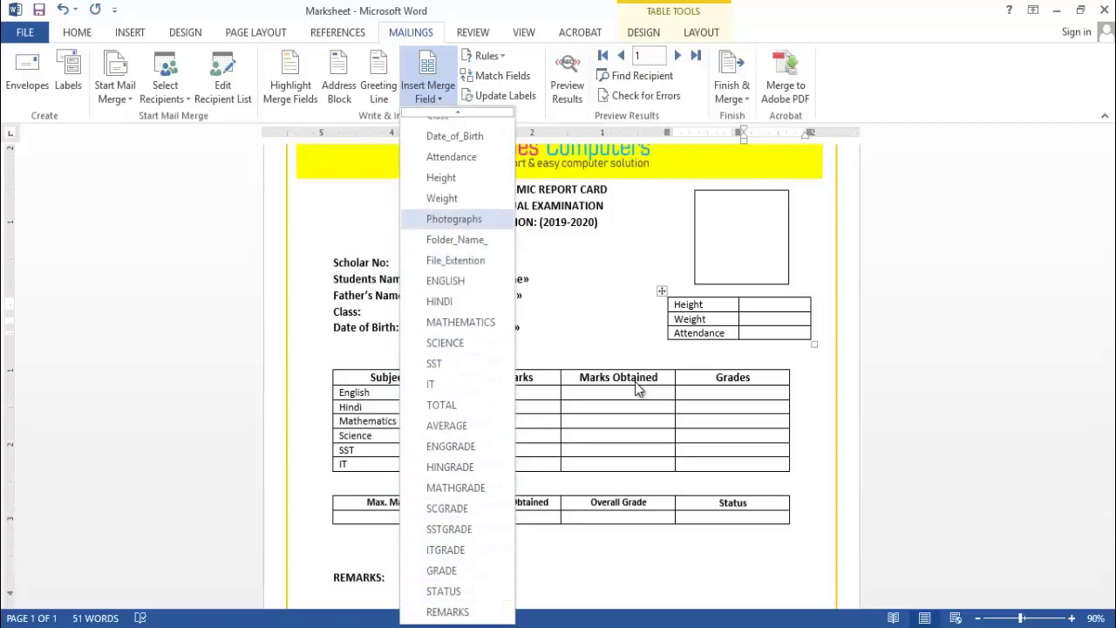
key(Up)
key(Up)
key(Return)
Insert the Weight and Attendance merge fields into their value cells
key(alt+m)
key(i)
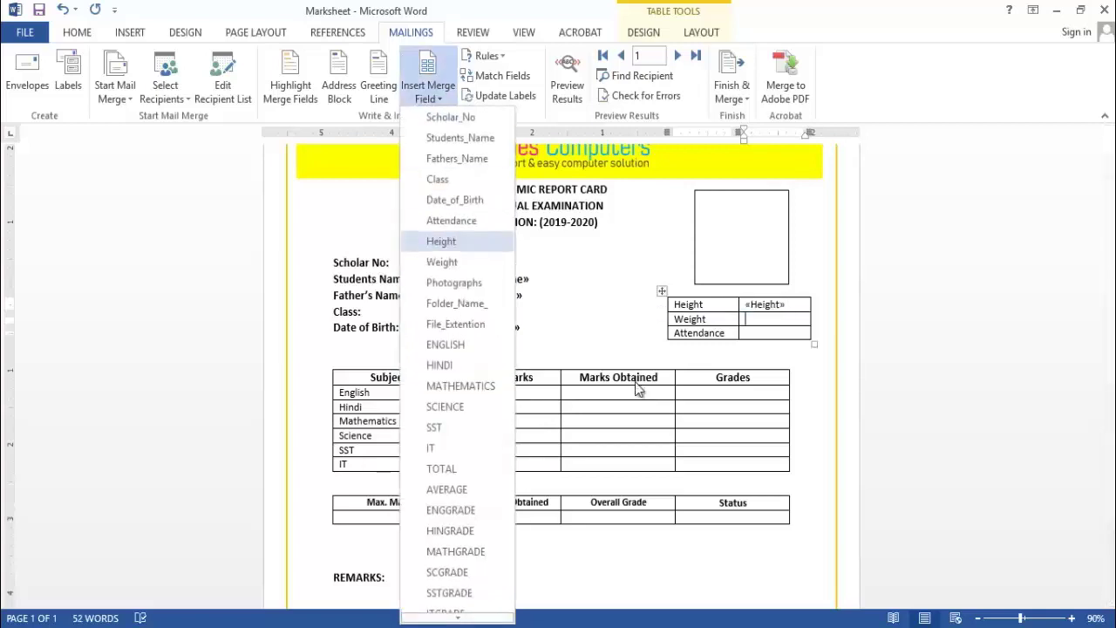
key(Down)
key(Return)
key(Down)
key(alt+m)
key(i)
key(Up)
key(Return)
Browse the merge field list for the ENGLISH field in the marks table
scroll(636, 384, down, 3)
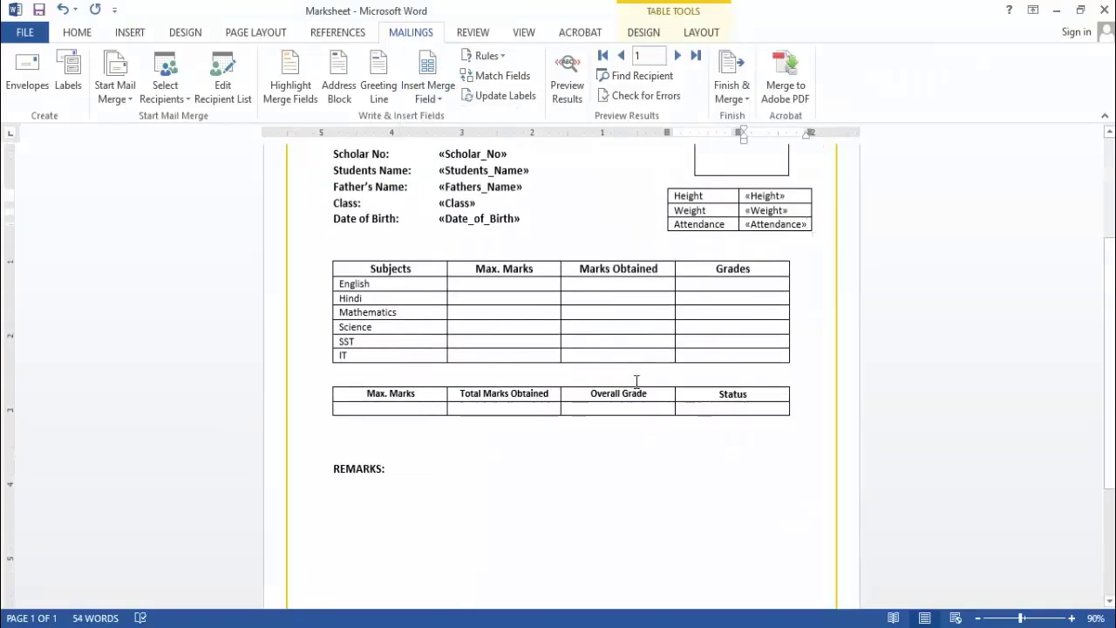
key(alt+m)
key(i)
key(Down)
key(Down)
key(Down)
key(Down)
key(Down)
key(Down)
key(Up)
key(Up)
key(Up)
Insert the ENGLISH, HINDI, MATHEMATICS, SCIENCE, SST and IT merge fields down the subject rows
key(Down)
key(Down)
key(Down)
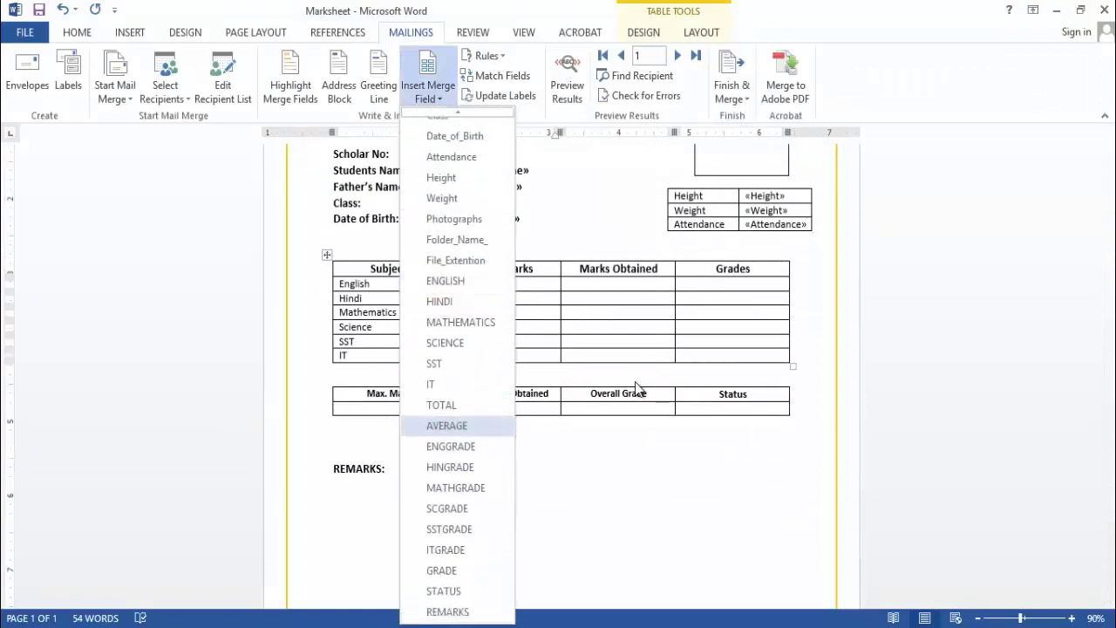
key(Up)
key(Up)
key(Up)
key(Down)
key(Down)
key(Down)
key(Down)
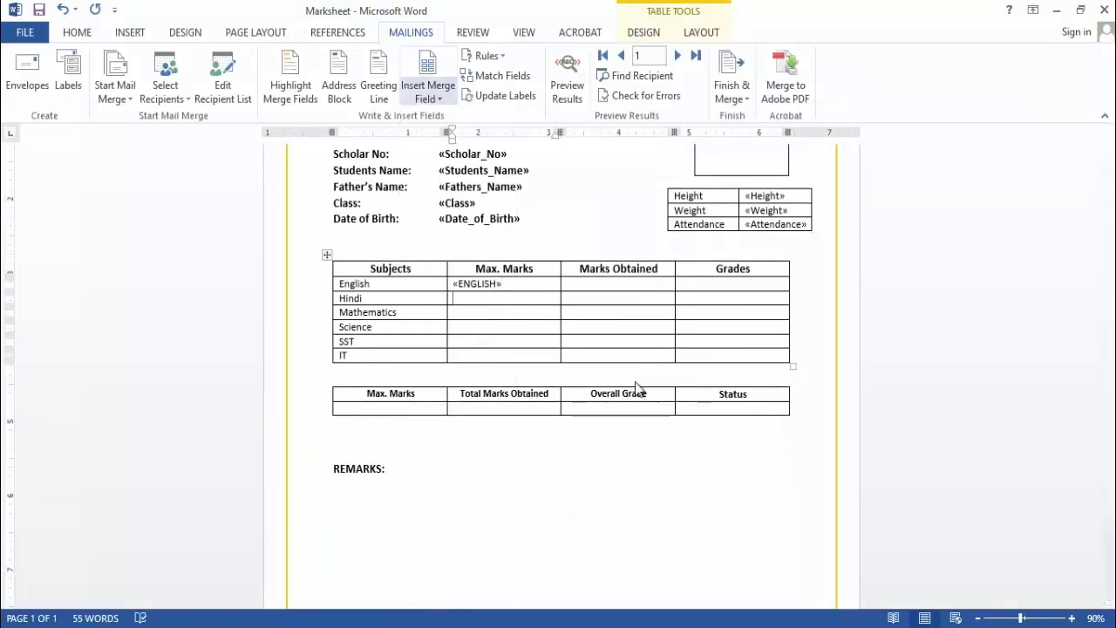
key(alt+m)
key(i)
key(Return)
key(alt+m)
key(i)
key(Return)
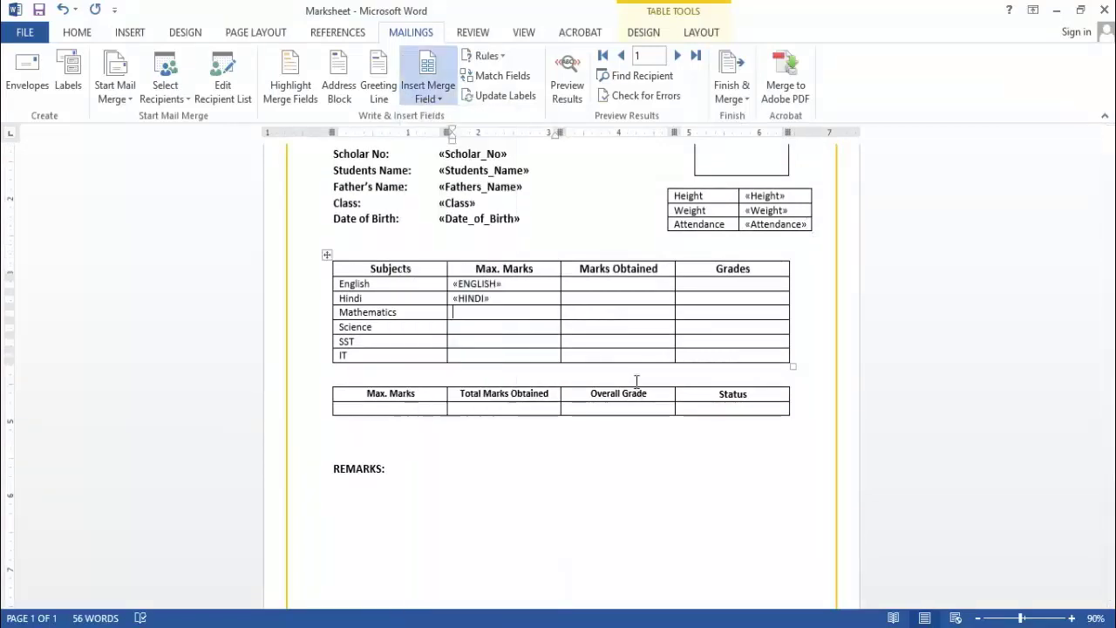
key(Down)
key(alt+m)
key(i)
key(Return)
key(Down)
key(alt+m)
key(i)
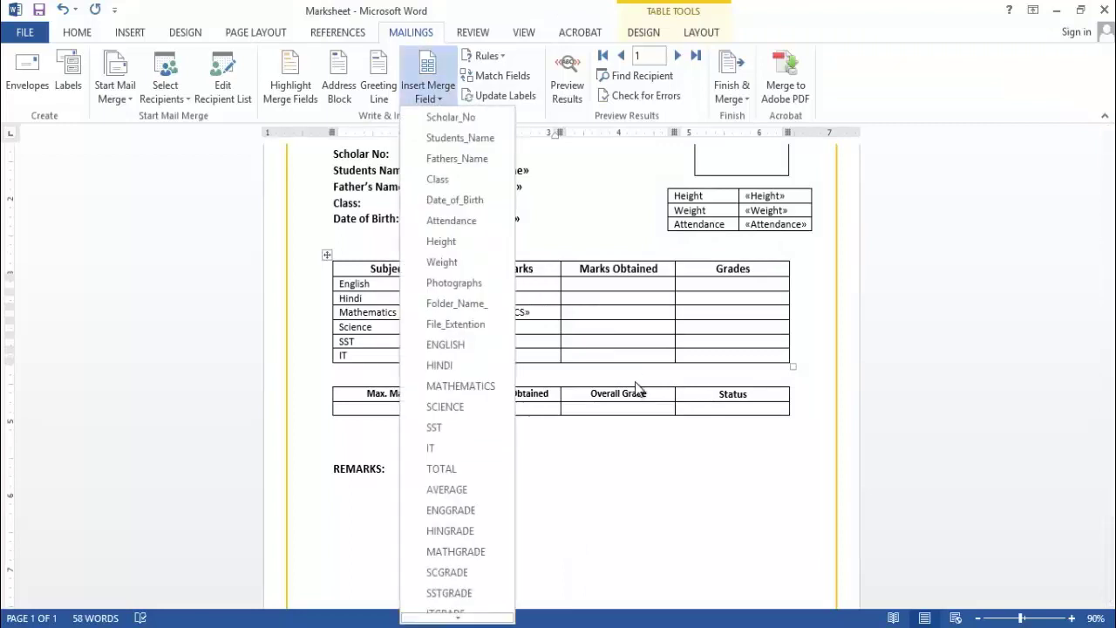
key(Return)
key(Down)
key(alt+m)
key(i)
key(Return)
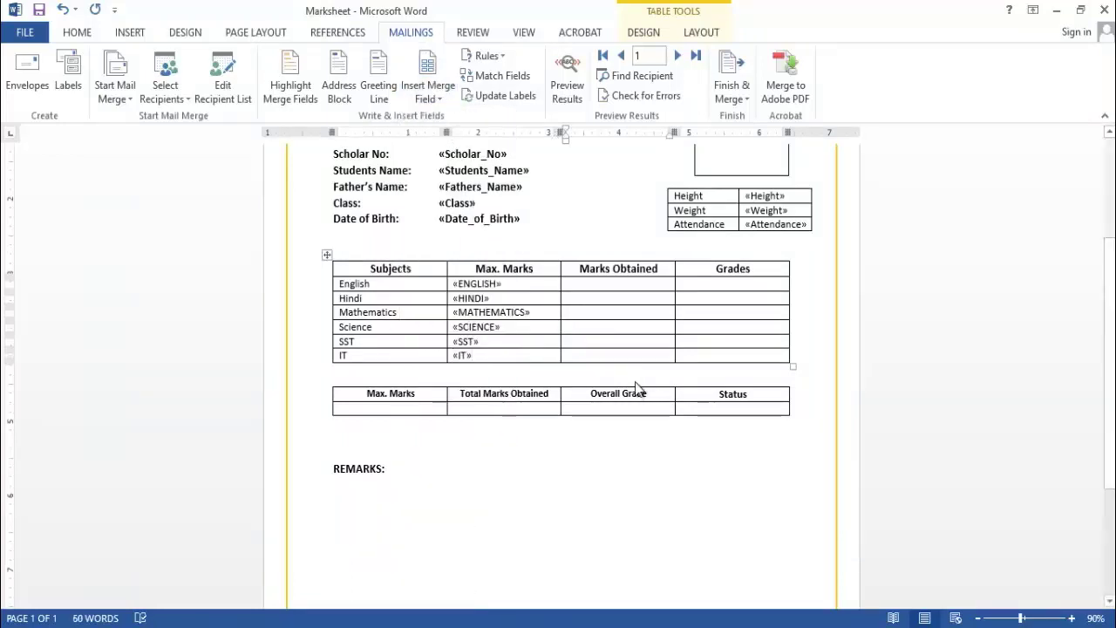
Move the subject mark fields from the Max. Marks column into Marks Obtained
key(Tab)
key(Up)
key(Up)
key(Up)
key(alt+m)
key(i)
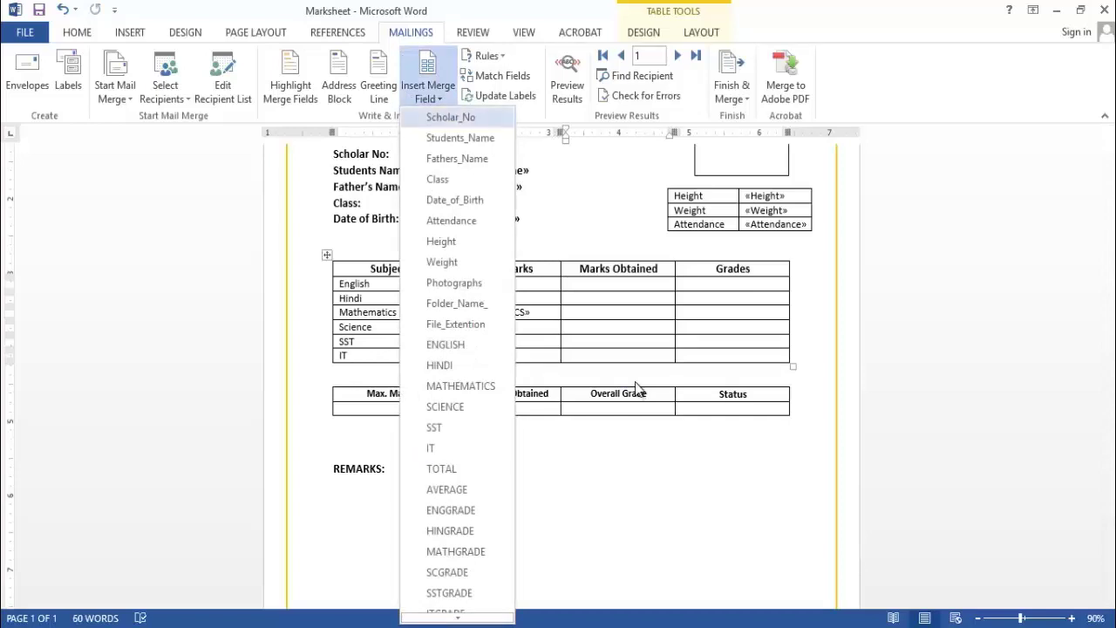
key(Escape)
key(shift+Up)
key(shift+Up)
key(shift+Up)
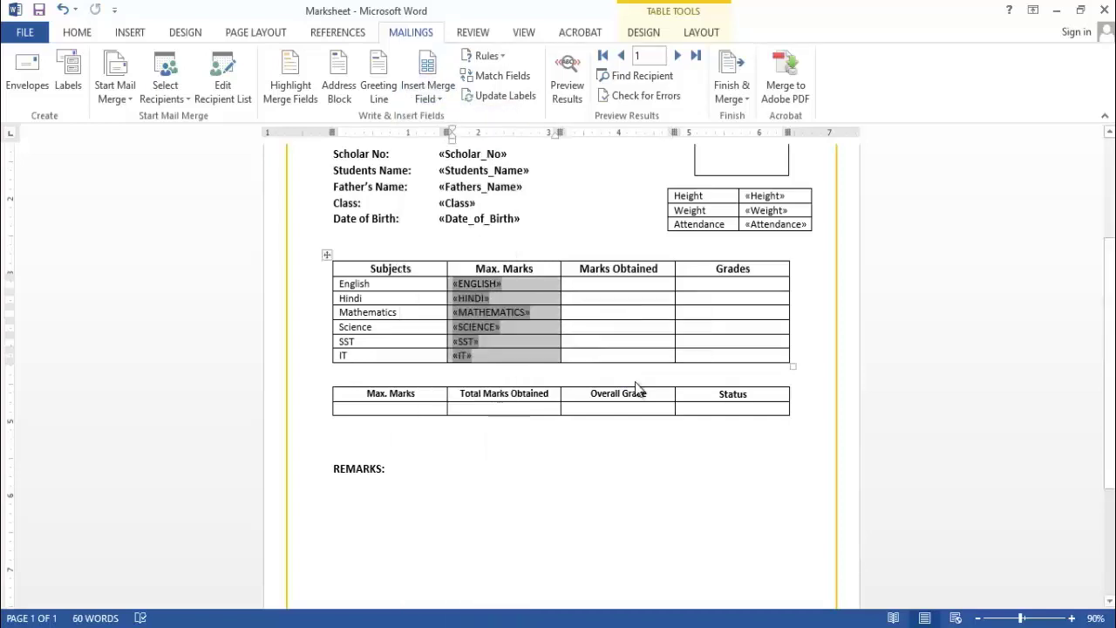
key(ctrl+x)
key(Right)
key(ctrl+v)
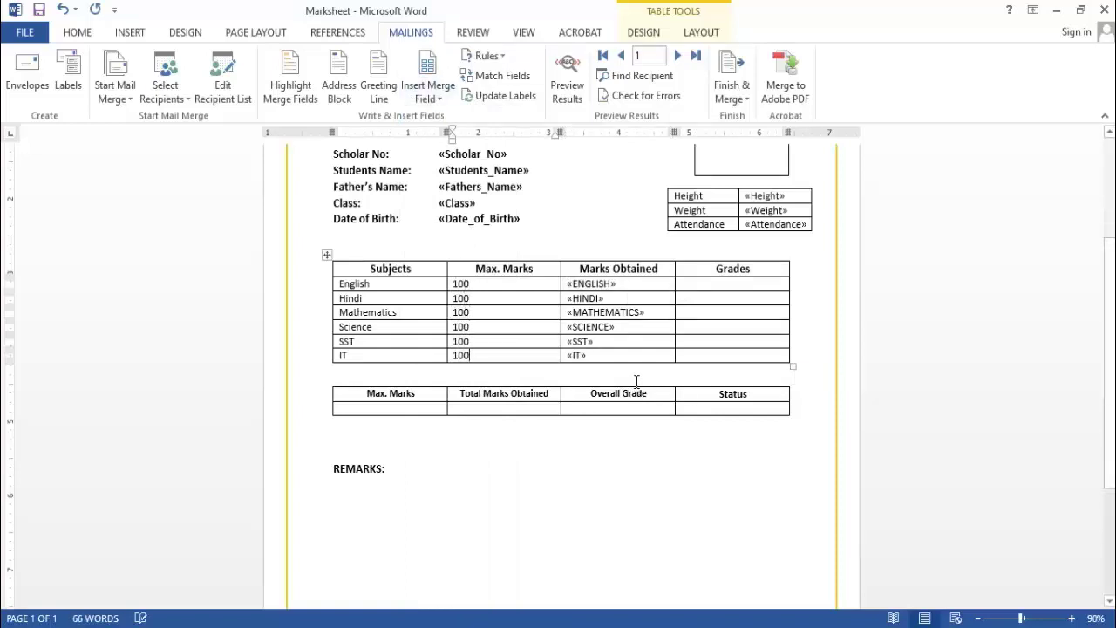
Centre the 100 values in the Max. Marks column
key(shift+Up)
key(shift+Up)
key(shift+Up)
key(alt+h)
key(a)
key(c)
key(Right)
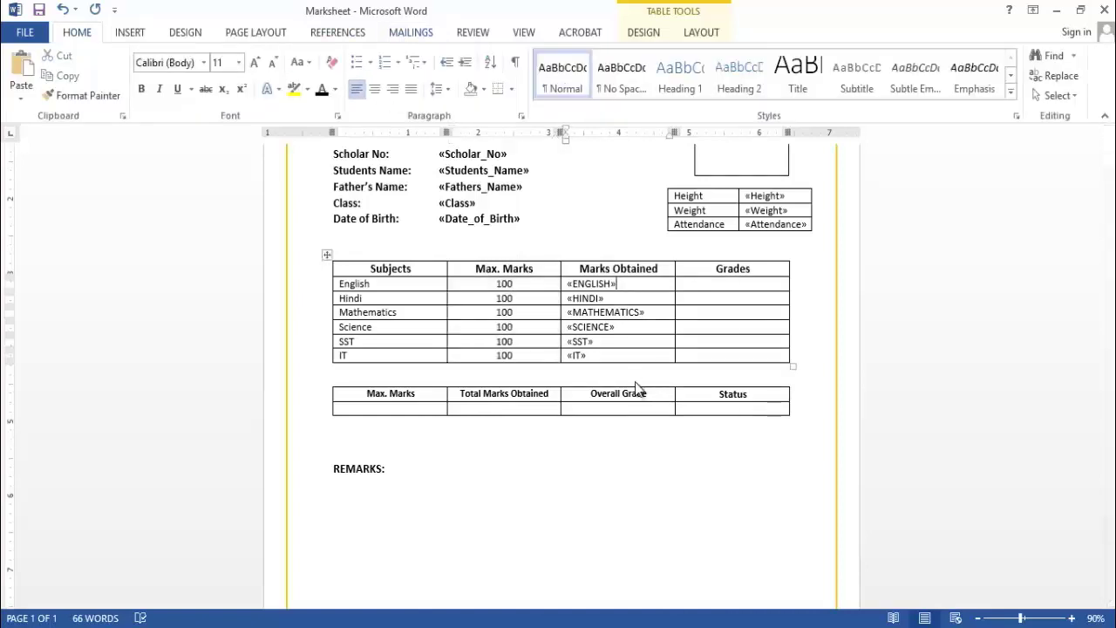
key(alt+m)
key(i)
key(Up)
key(Up)
key(Up)
Insert the ENGGRADE, HINGRADE and MATHGRADE fields into the Grades column
key(Escape)
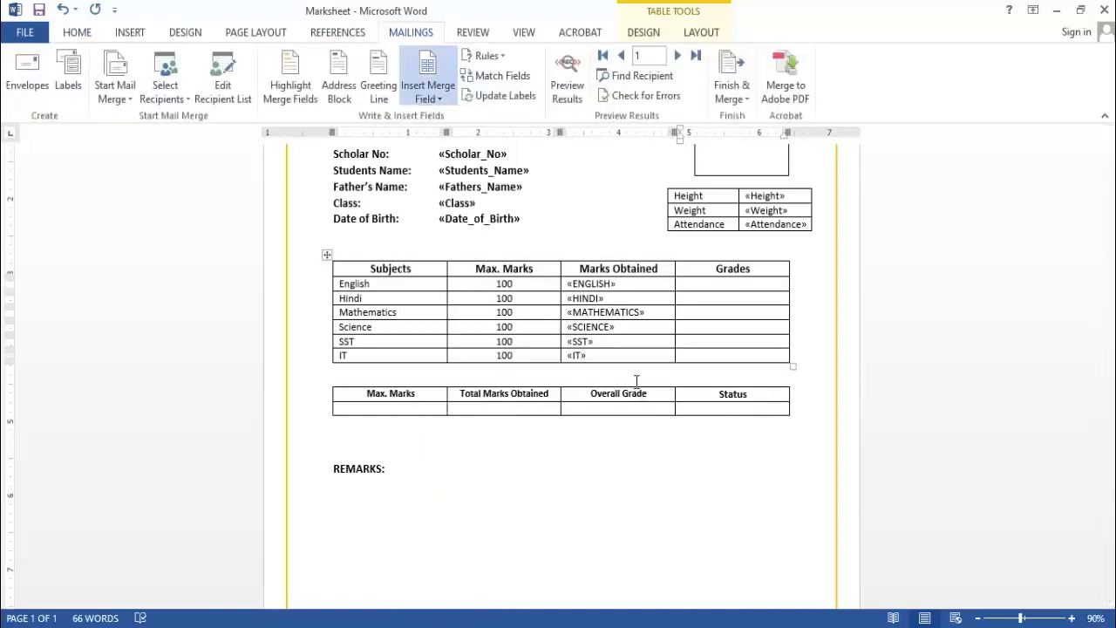
key(alt+m)
key(i)
key(Return)
key(Down)
key(alt+m)
key(i)
key(Down)
key(Return)
key(alt+m)
key(i)
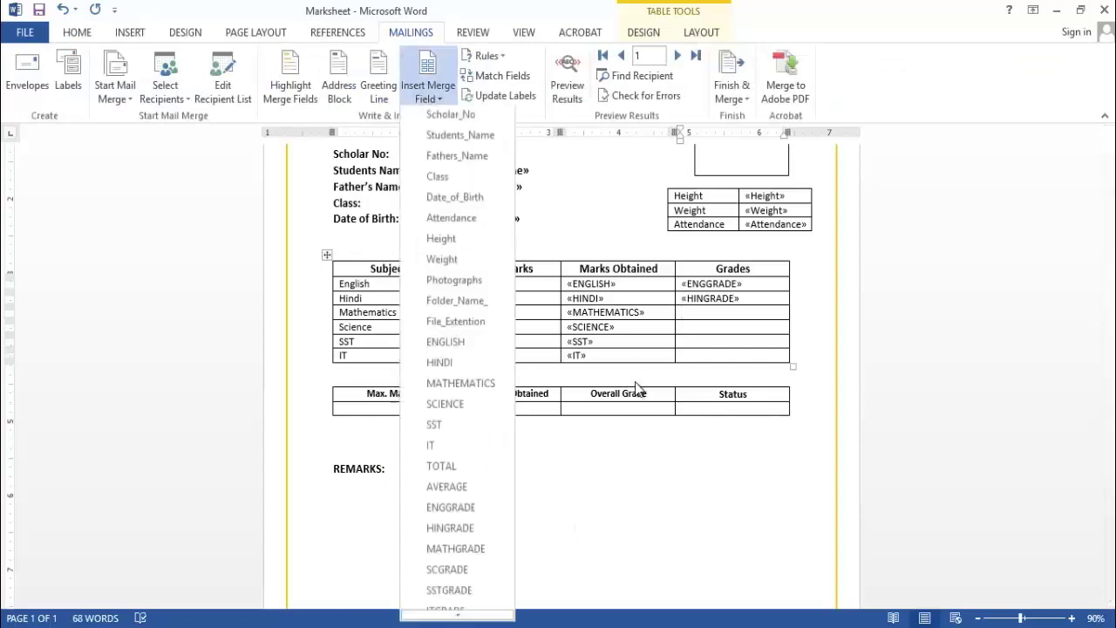
key(Down)
key(Return)
Insert the SCGRADE, SSTGRADE and ITGRADE fields into the remaining grade cells
key(alt+m)
key(i)
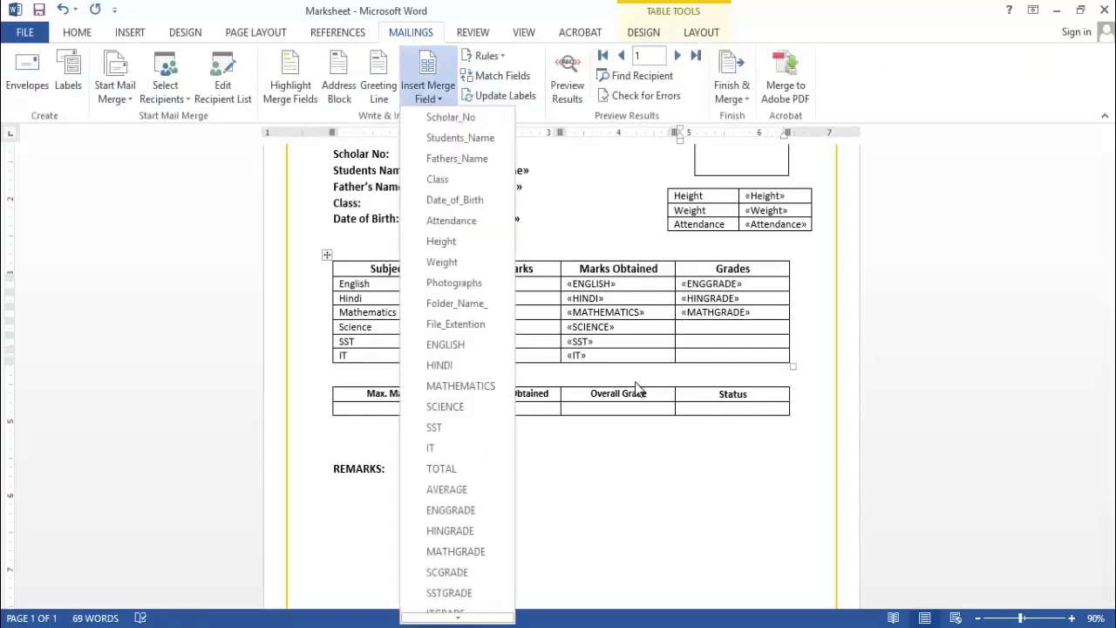
key(Down)
key(Return)
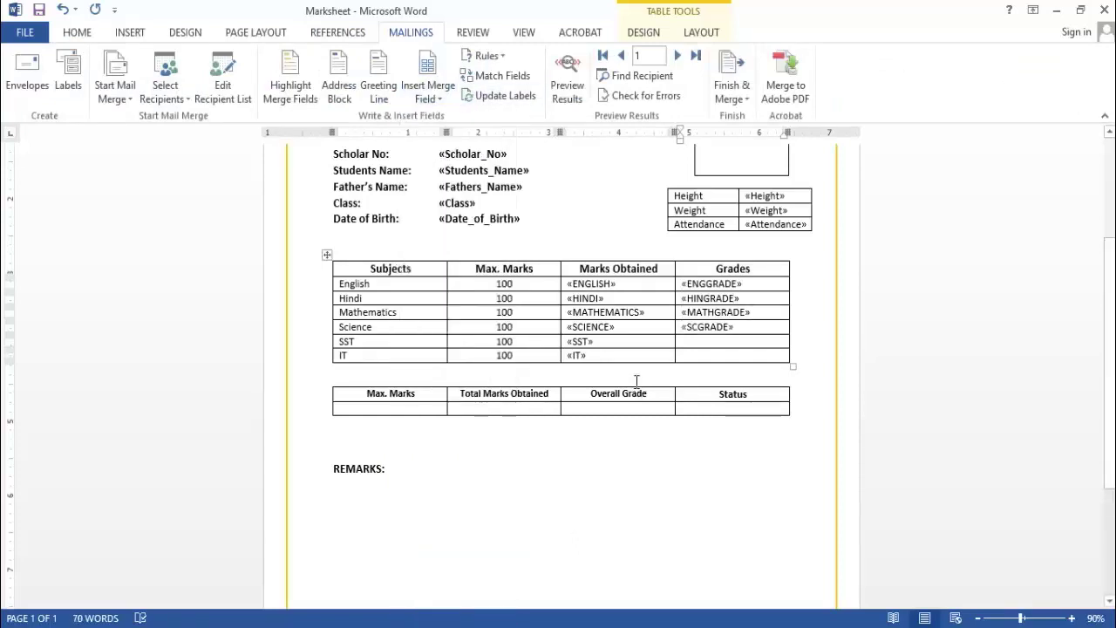
key(alt+m)
key(i)
key(Down)
key(Down)
key(Down)
key(Up)
key(Up)
key(Up)
key(Return)
key(alt+m)
key(i)
key(Up)
key(Up)
key(Up)
key(Down)
key(Down)
key(Down)
key(Return)
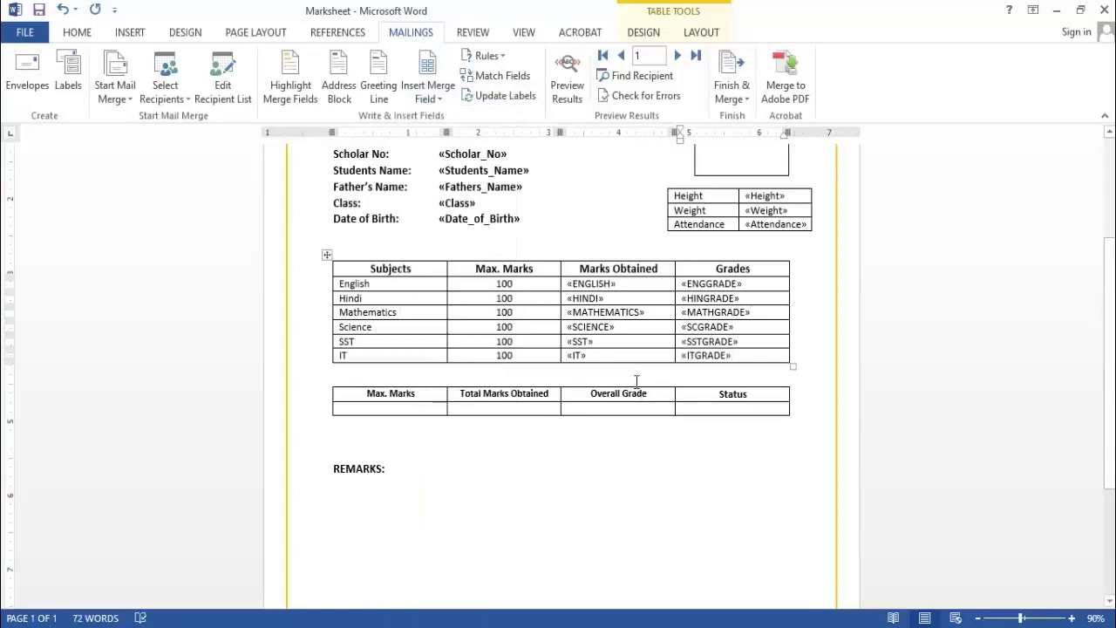
key(alt+m)
key(i)
key(Down)
key(Down)
key(Up)
key(Up)
key(Up)
key(Escape)
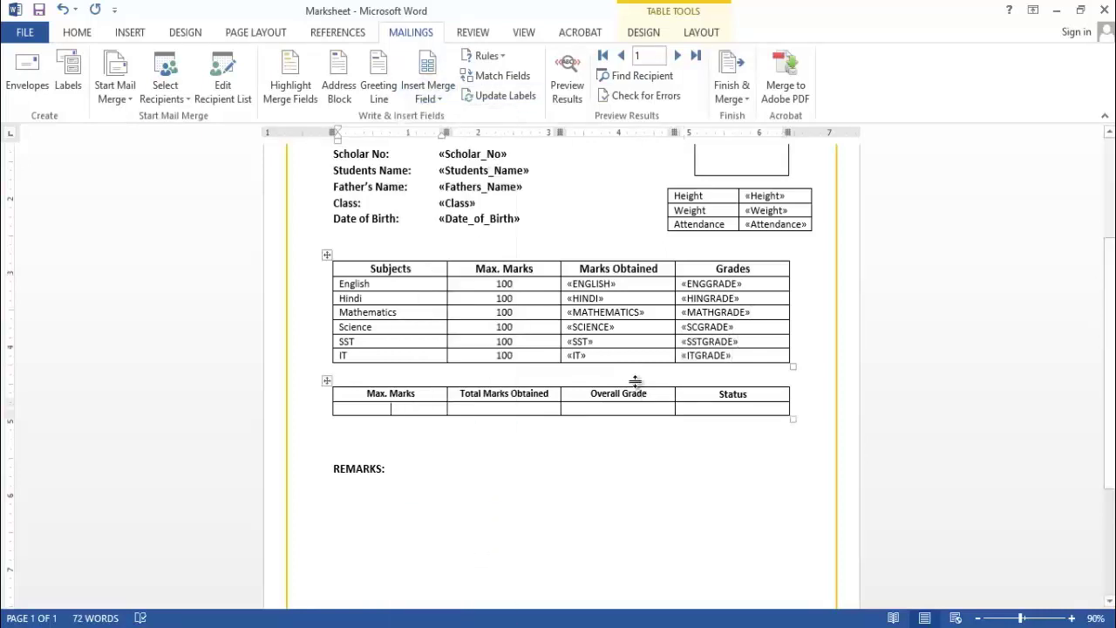
Fill the summary row with 600 Max. Marks and the TOTAL, GRADE and STATUS fields
text(600)
key(alt+m)
key(i)
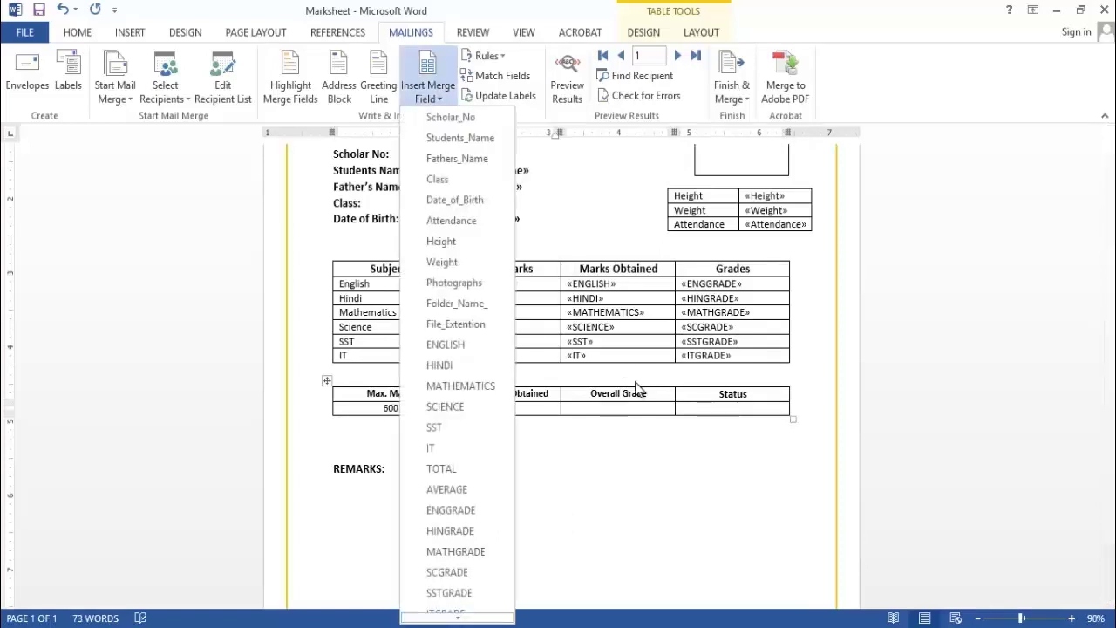
key(Return)
key(Tab)
key(alt+m)
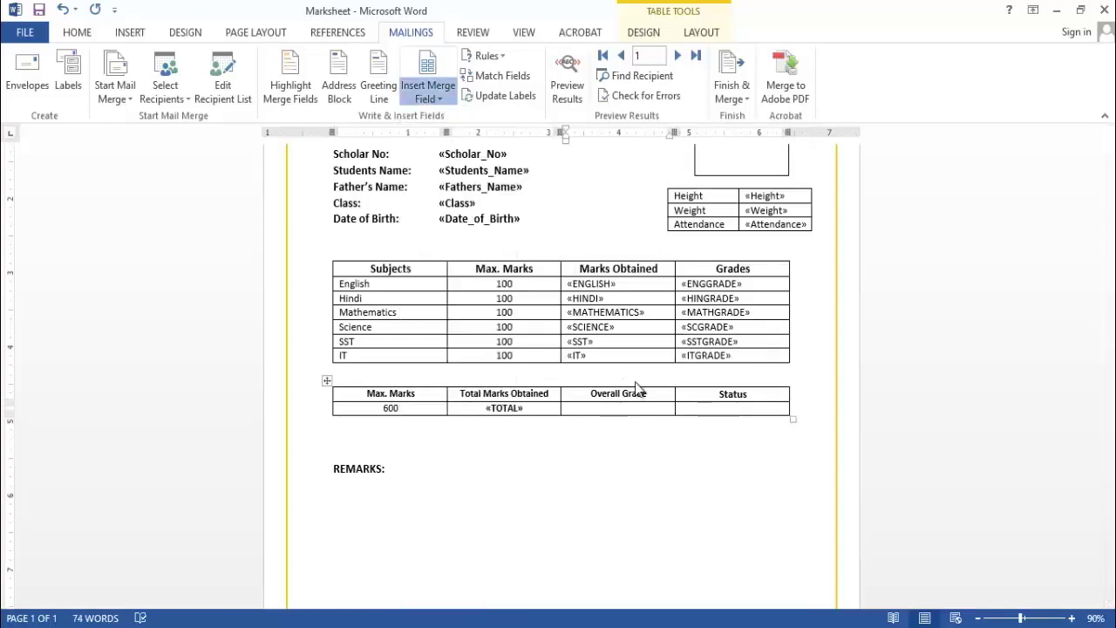
key(i)
key(Return)
key(alt+m)
key(i)
key(Down)
key(Return)
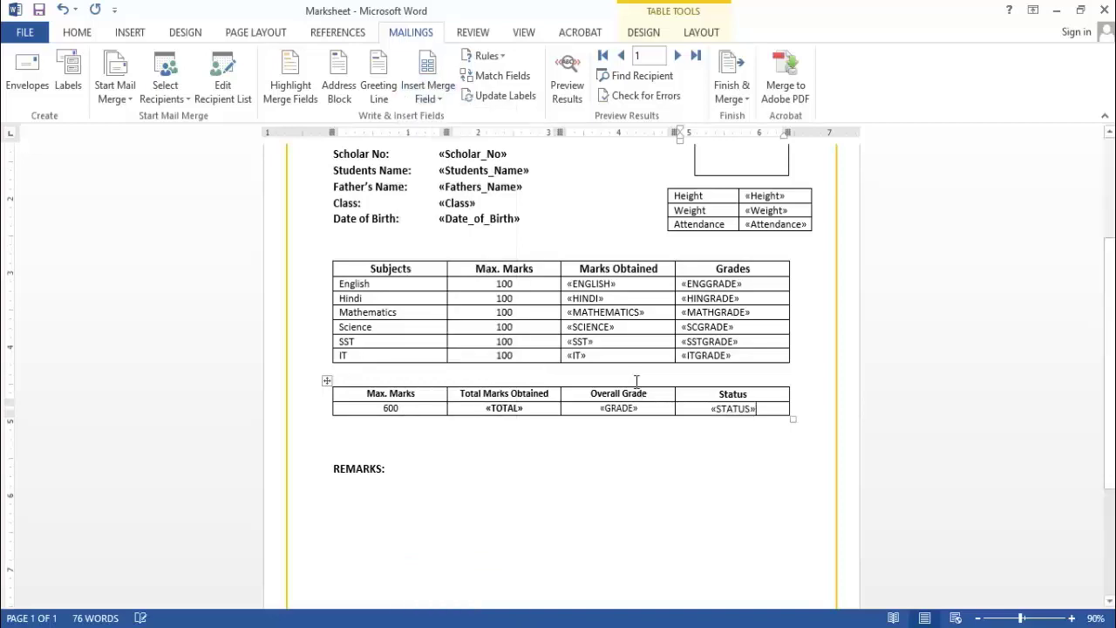
Add the REMARKS merge field after the 'REMARKS:' label
key(Down)
key(Down)
key(End)
key(alt+m)
key(i)
key(Escape)
key(ctrl+F9)
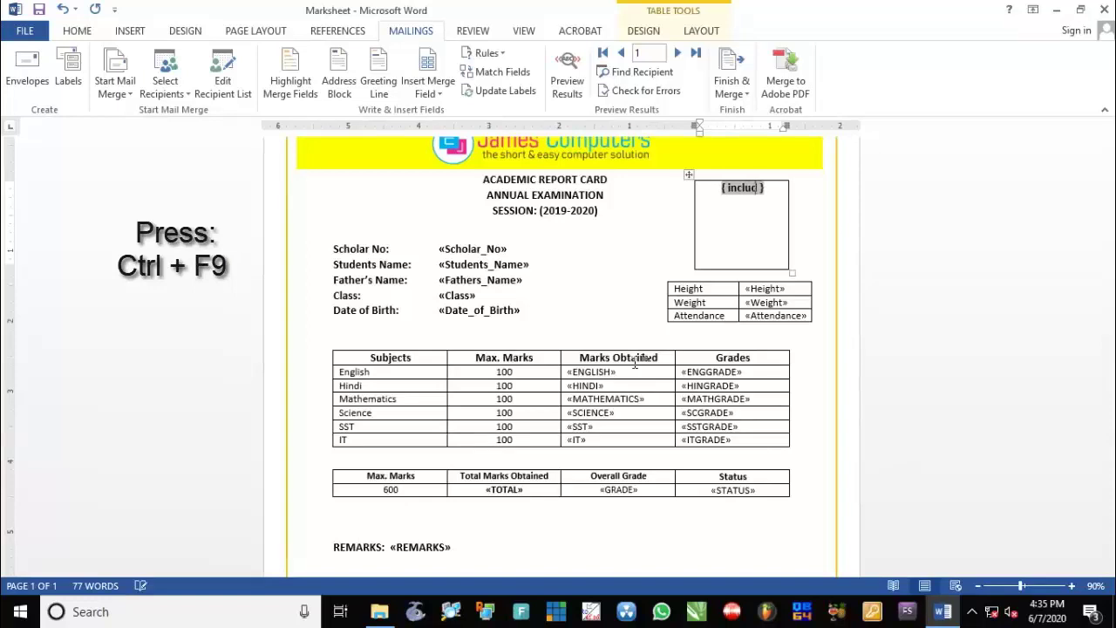
Complete the includepicture field code with the photo path merge field in the photo box
text(depi)
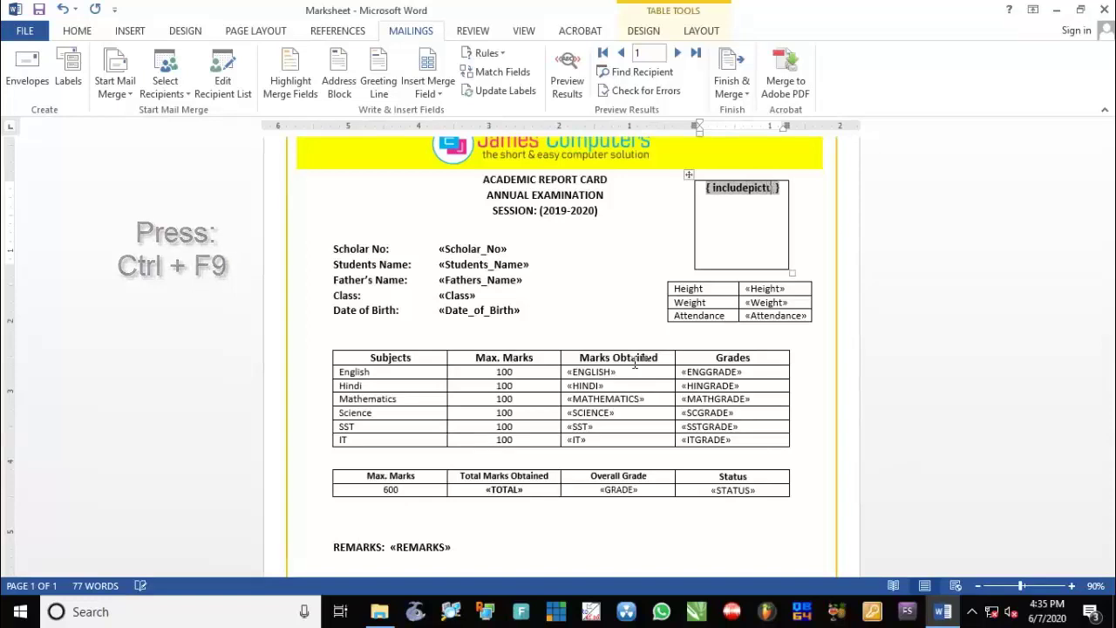
text(cture)
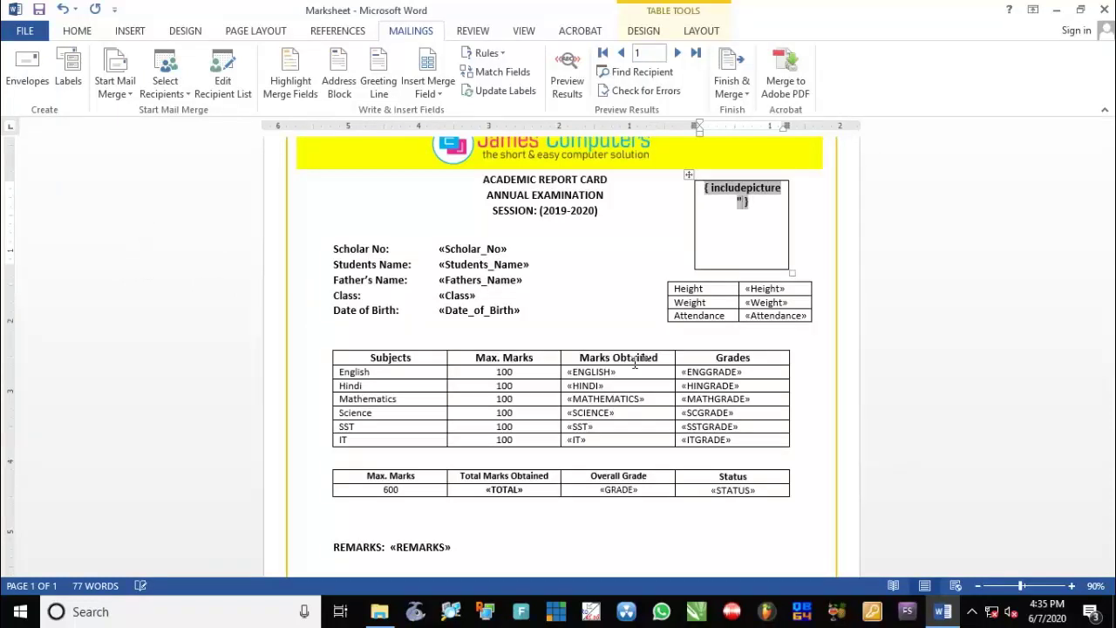
click(427, 87)
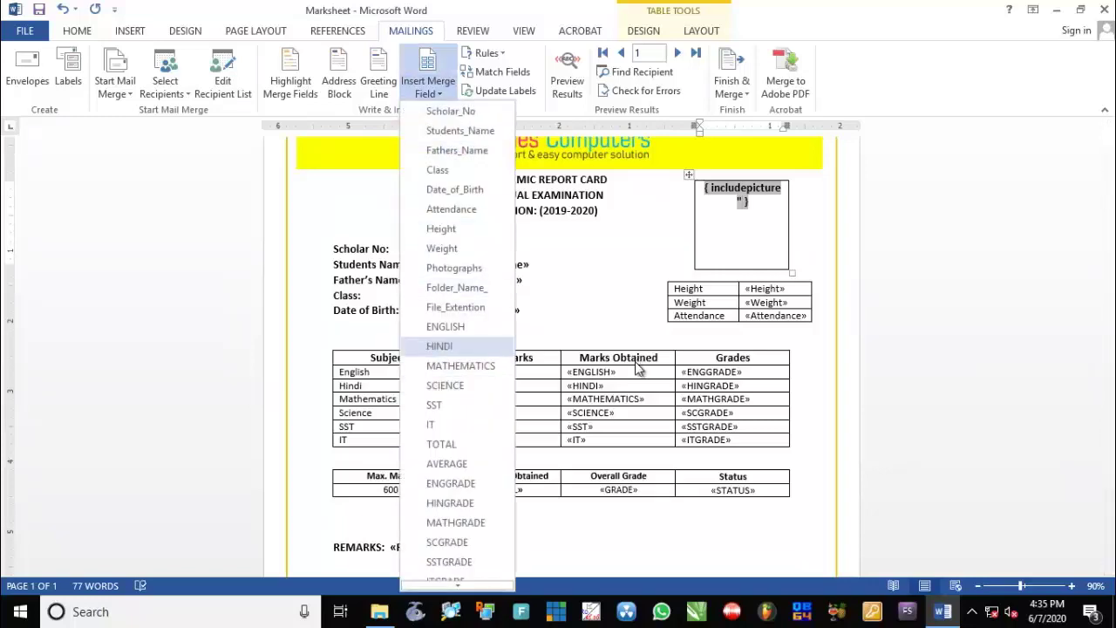
click(636, 364)
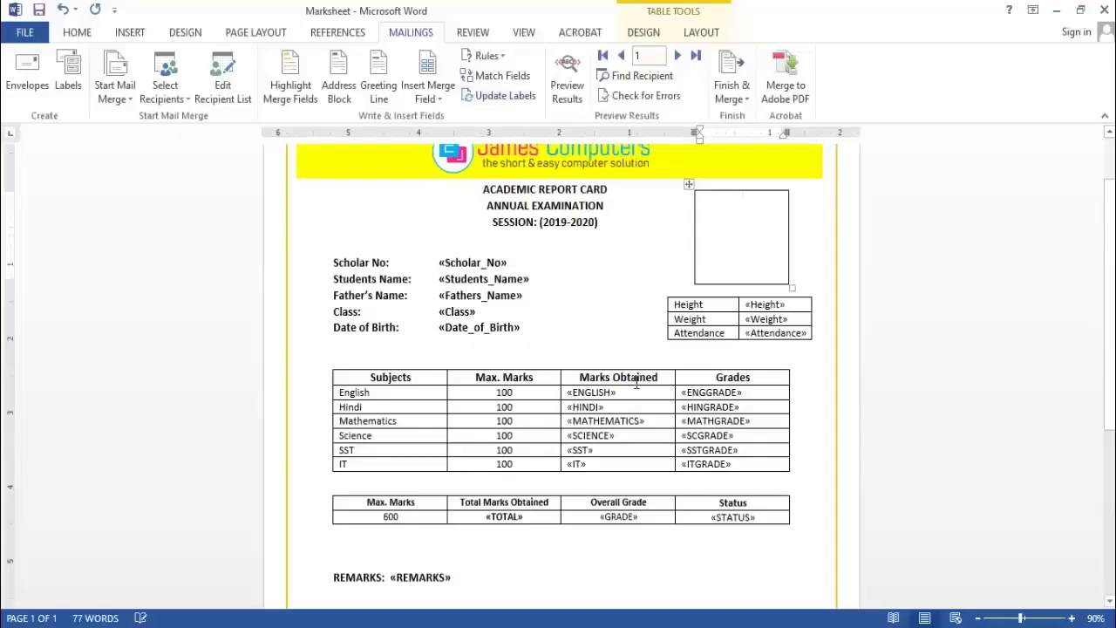
Finish the merge to editable individual documents using all records
key(alt+m)
key(f)
key(Down)
key(Up)
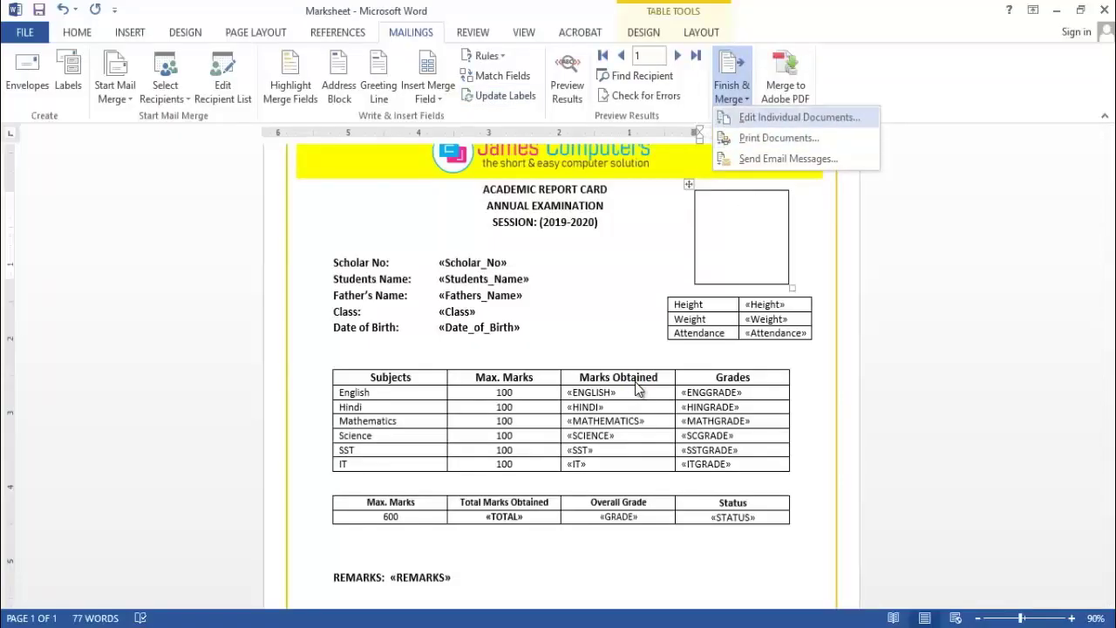
key(Return)
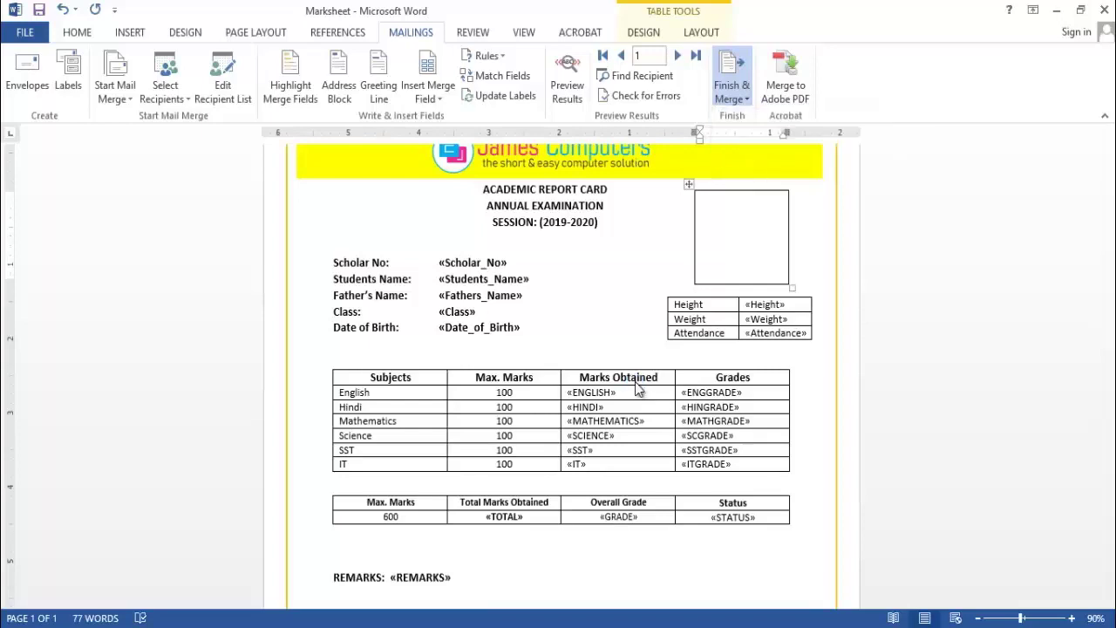
key(Return)
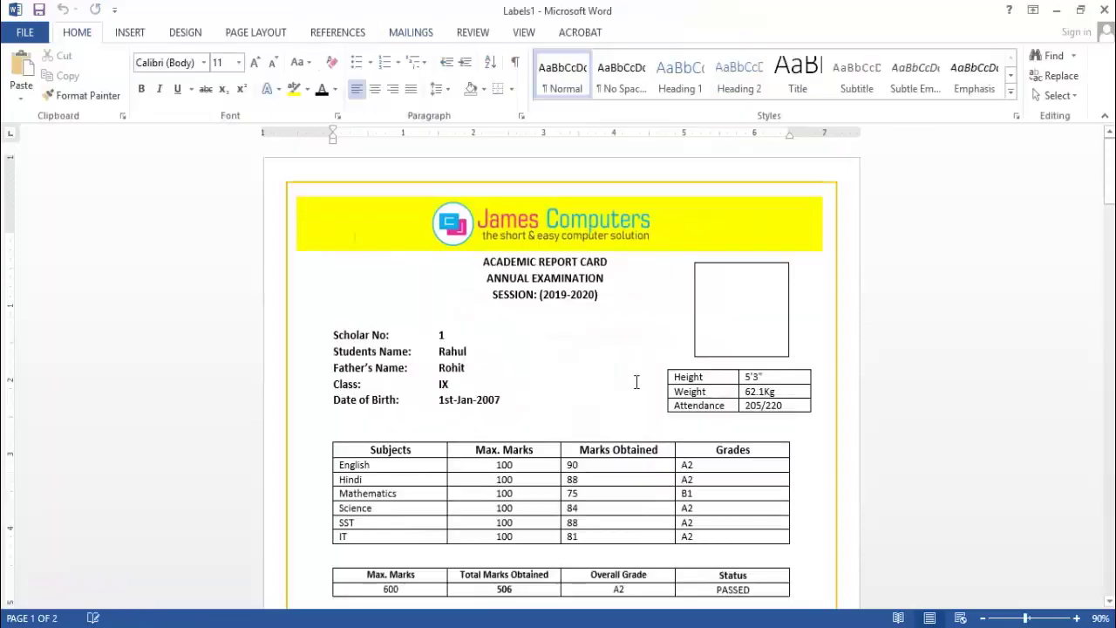
Update every field in the merged 16-page document so the student photos appear
scroll(636, 382, down, 3)
scroll(636, 382, down, 5)
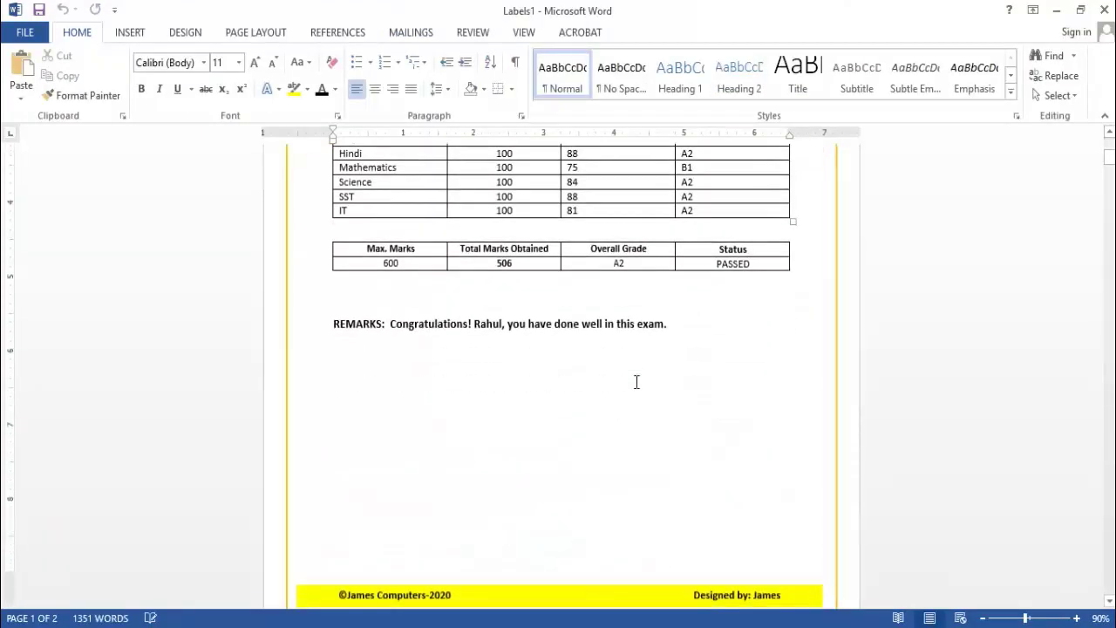
scroll(636, 382, down, 4)
key(ctrl+a)
key(F9)
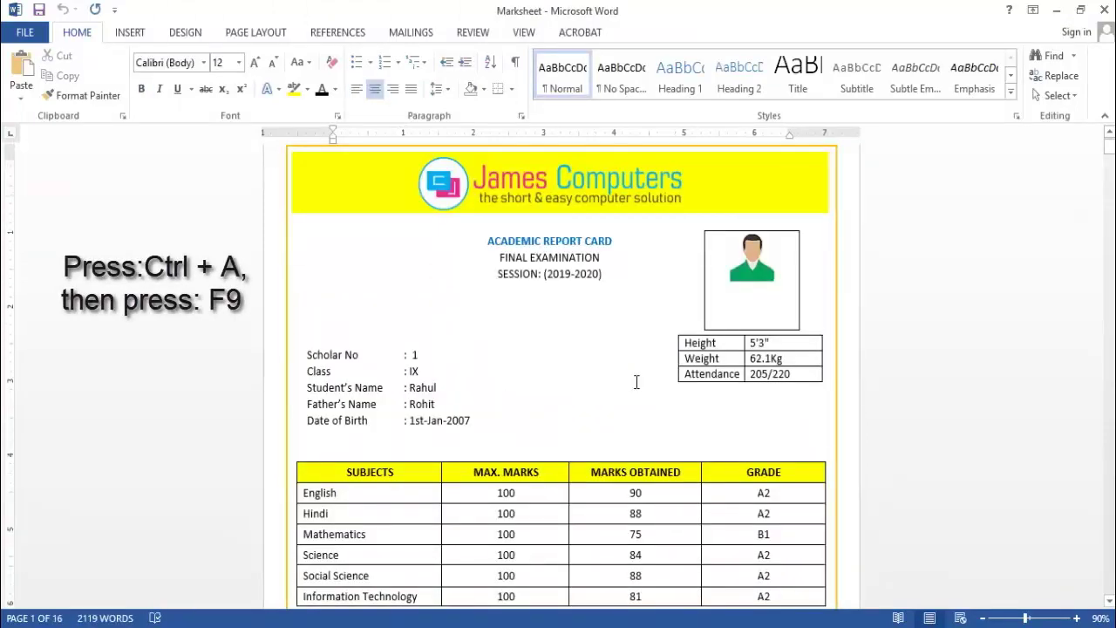
scroll(636, 382, down, 1)
scroll(636, 382, down, 1)
scroll(636, 382, down, 2)
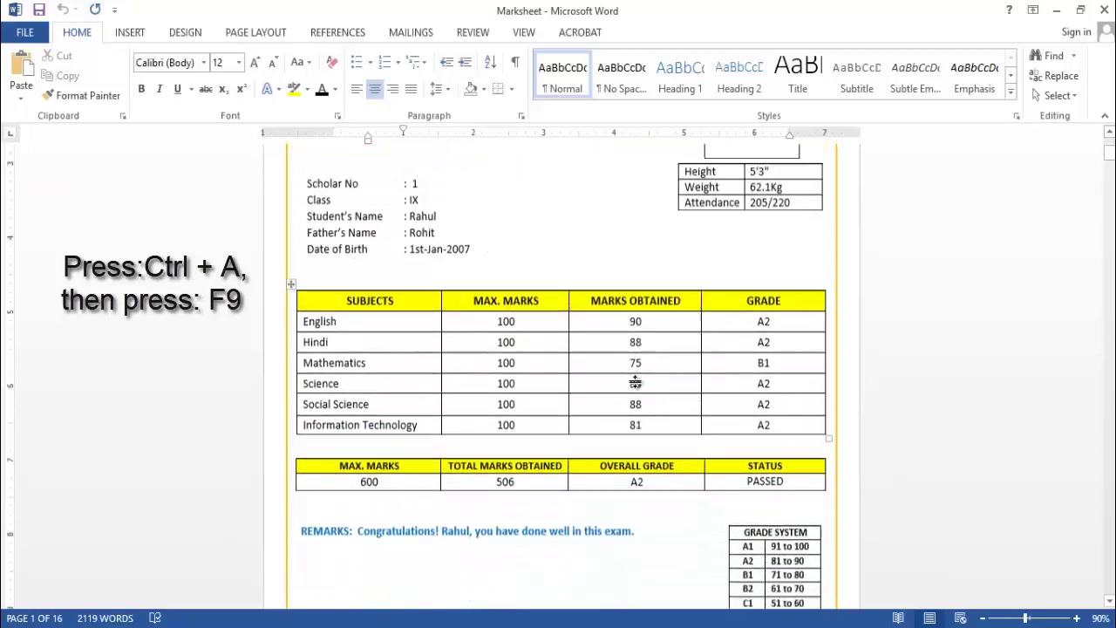
scroll(636, 382, down, 2)
scroll(637, 382, up, 4)
scroll(636, 382, up, 1)
scroll(636, 381, down, 1)
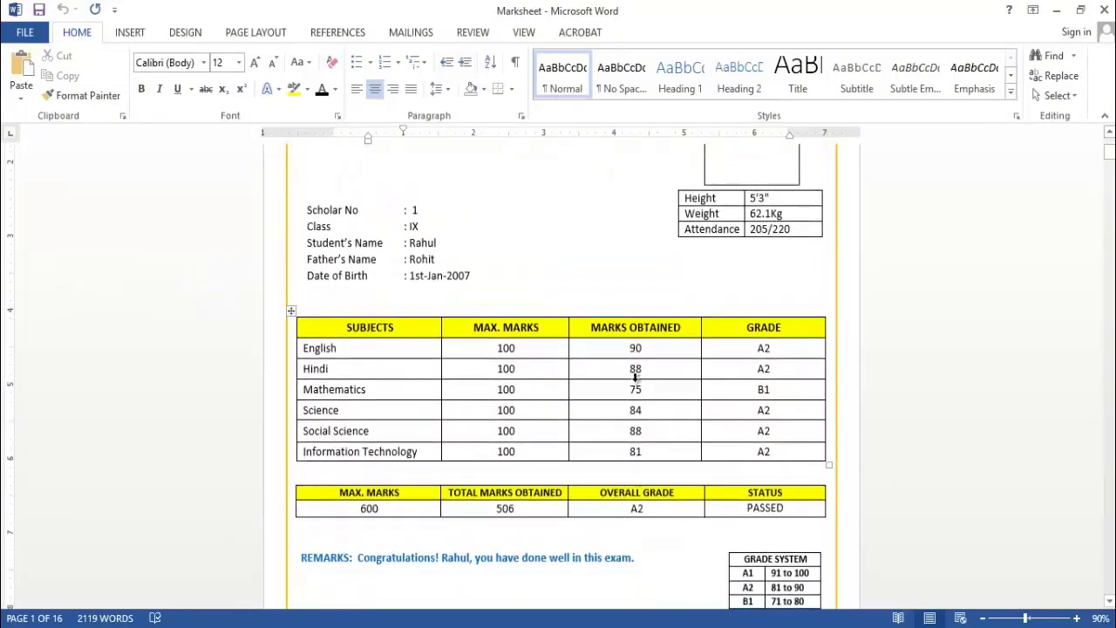
scroll(636, 376, down, 1)
scroll(637, 382, down, 2)
scroll(636, 382, down, 1)
scroll(637, 382, down, 3)
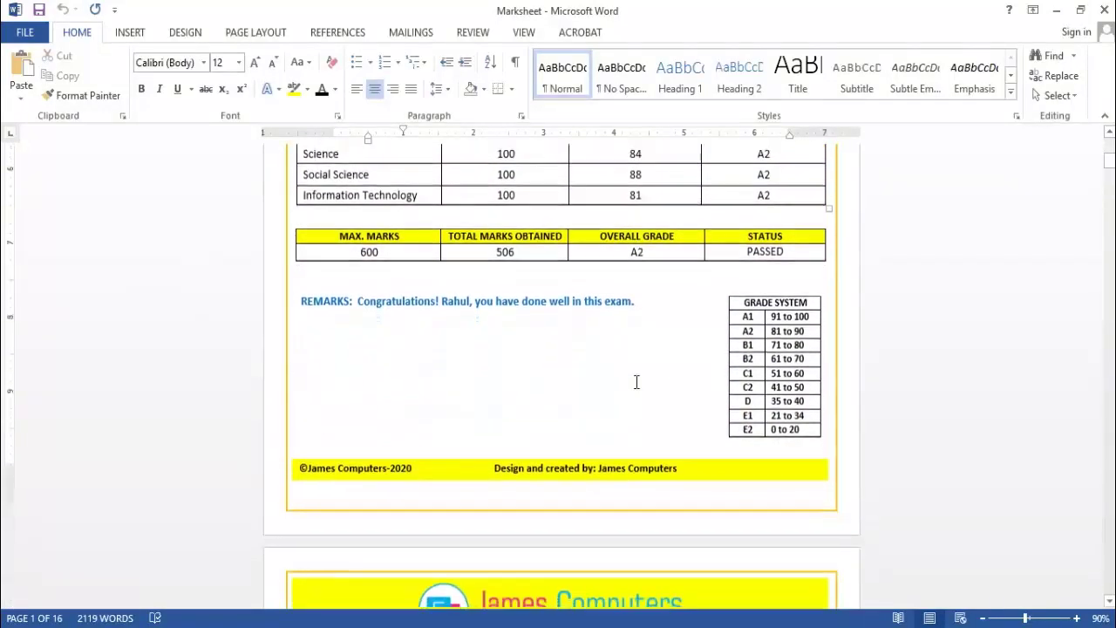
scroll(636, 382, down, 4)
scroll(637, 381, down, 2)
scroll(636, 382, down, 3)
scroll(636, 382, down, 3)
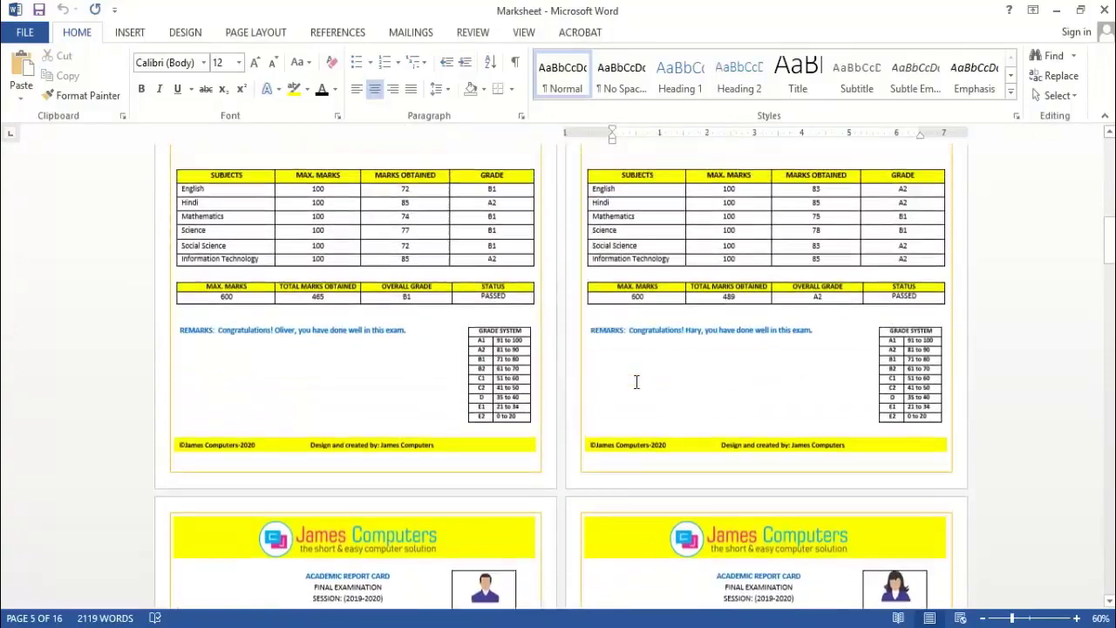
scroll(636, 382, down, 3)
scroll(636, 381, up, 3)
scroll(636, 382, up, 2)
scroll(636, 381, up, 1)
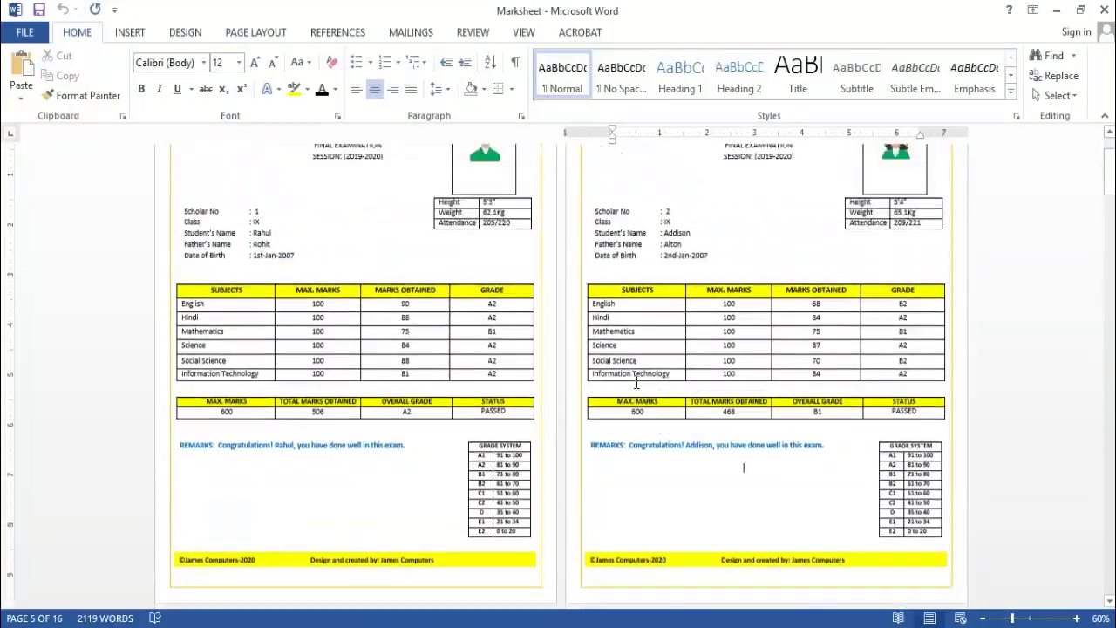
scroll(636, 379, up, 2)
scroll(637, 389, down, 1)
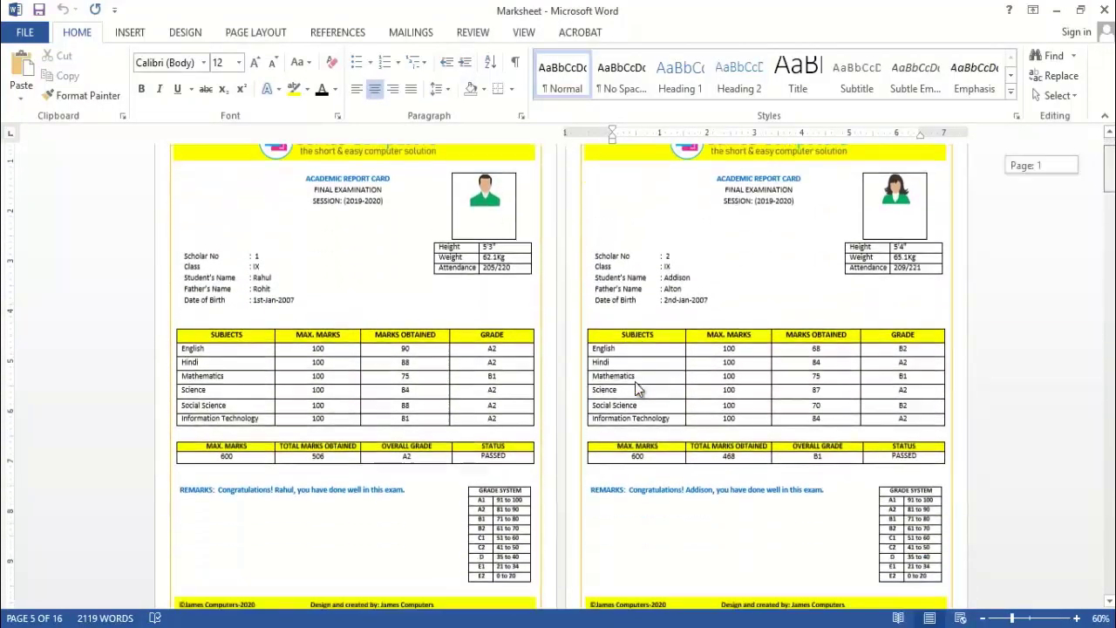
scroll(637, 389, down, 2)
scroll(636, 389, down, 5)
scroll(636, 389, down, 3)
scroll(636, 388, down, 3)
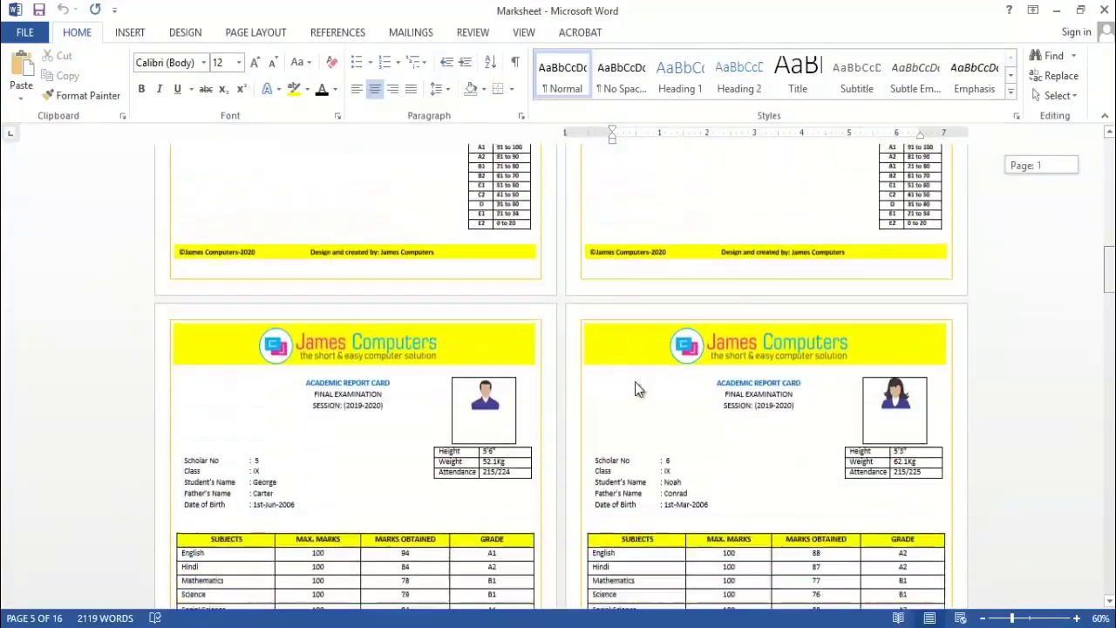
ctrl+scroll(636, 389, up, 2)
scroll(636, 389, down, 5)
scroll(637, 389, down, 1)
scroll(637, 389, down, 2)
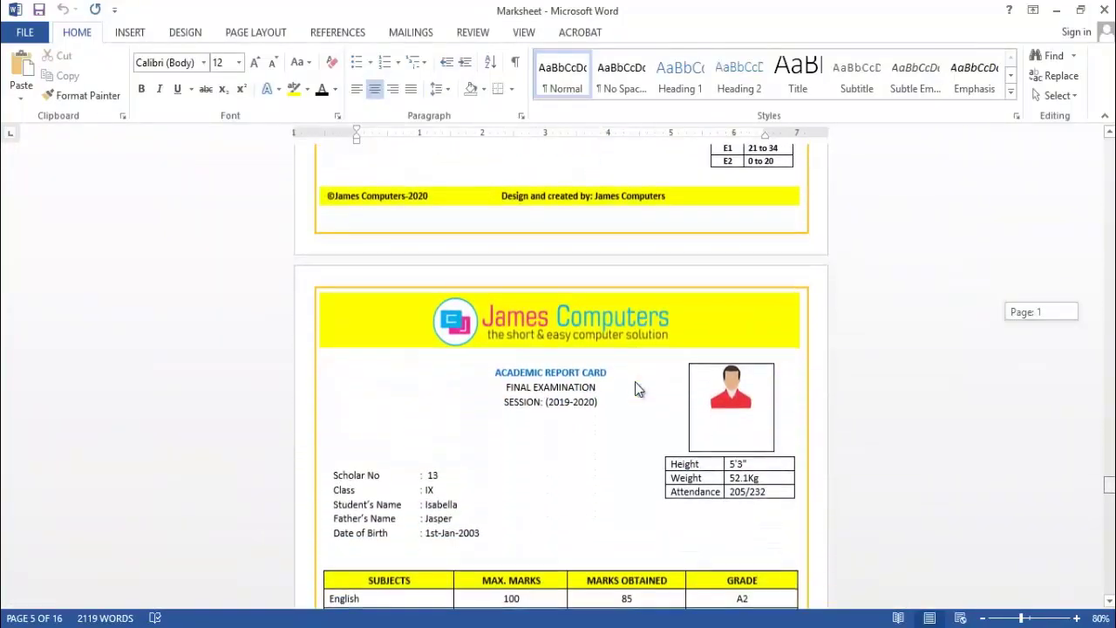
scroll(636, 389, down, 3)
scroll(637, 388, down, 5)
scroll(636, 389, down, 5)
scroll(637, 389, up, 1)
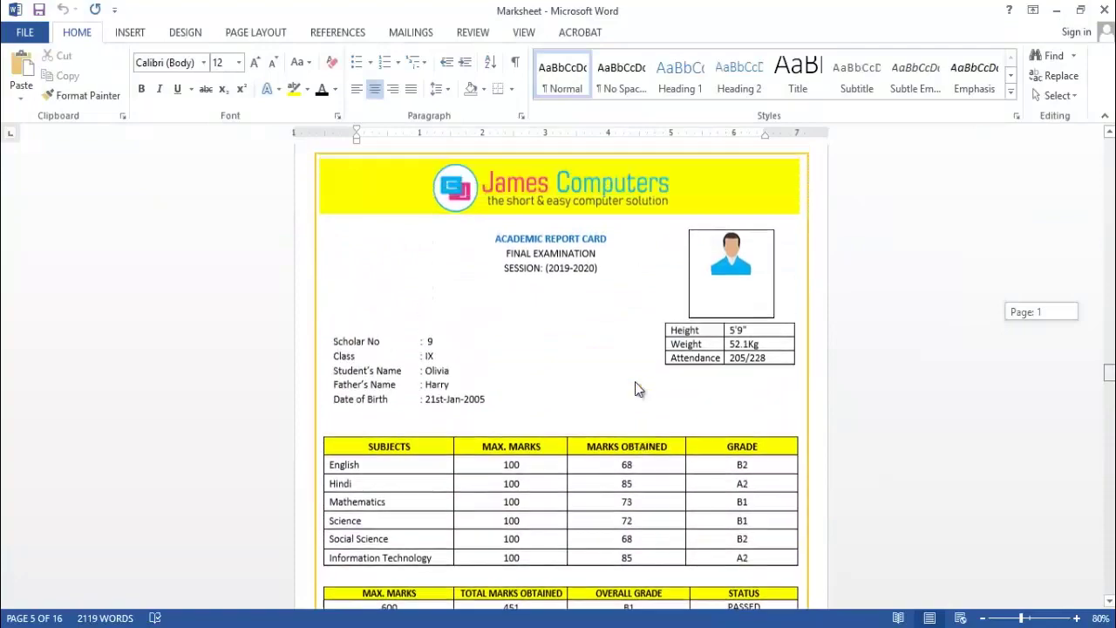
scroll(636, 389, up, 10)
scroll(637, 388, up, 3)
scroll(637, 389, up, 3)
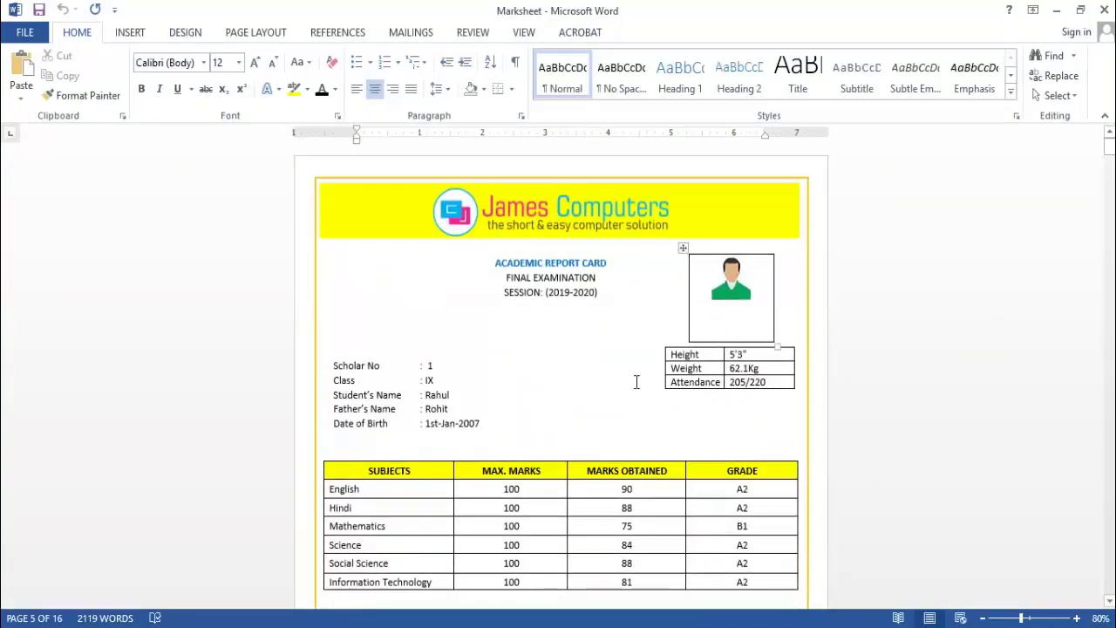